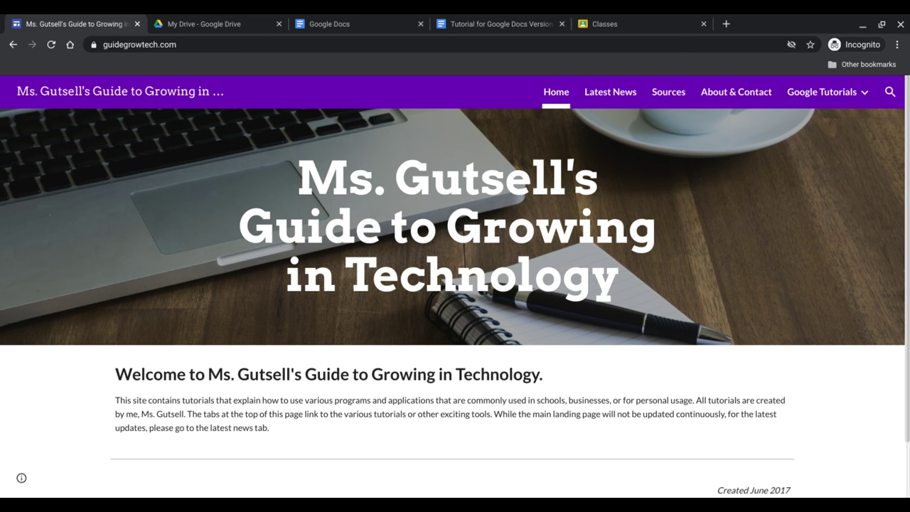
- Switch to Google Drive, close the open Google Docs home page, and open the "Materials for Tutorials" folder
click(231, 29)
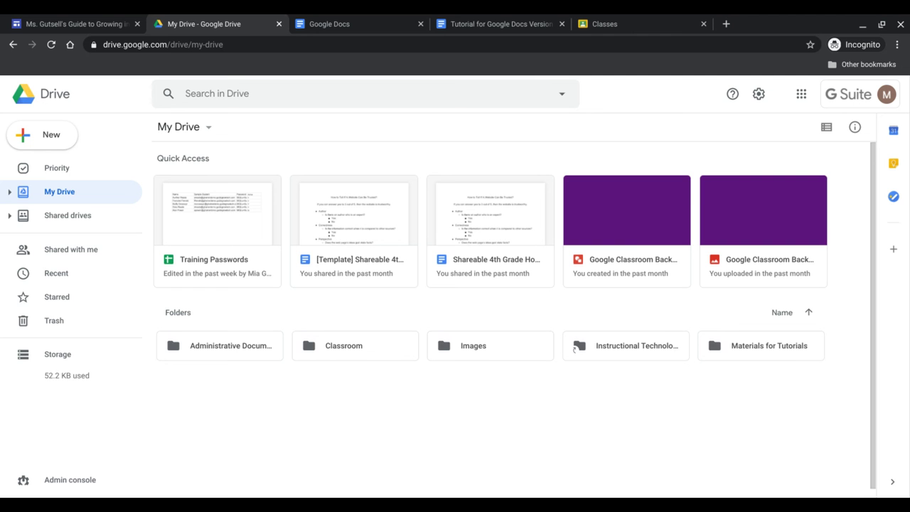
click(340, 28)
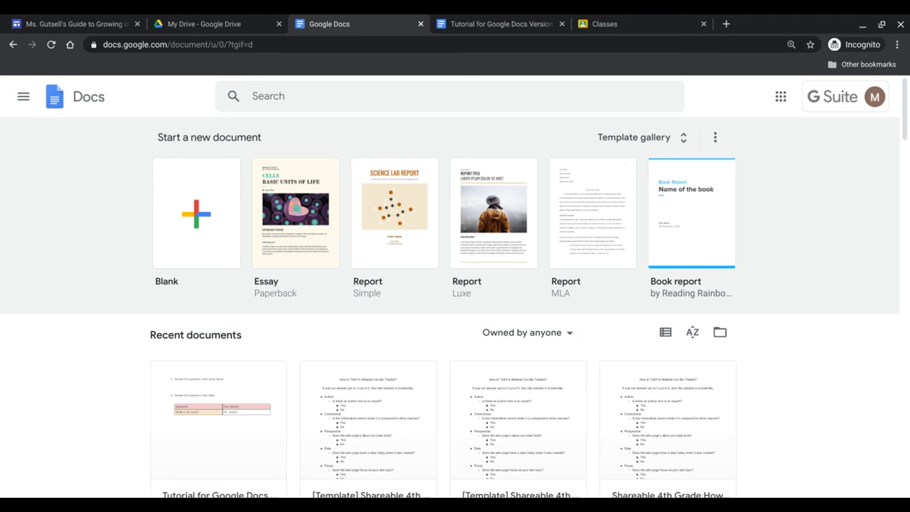
click(209, 23)
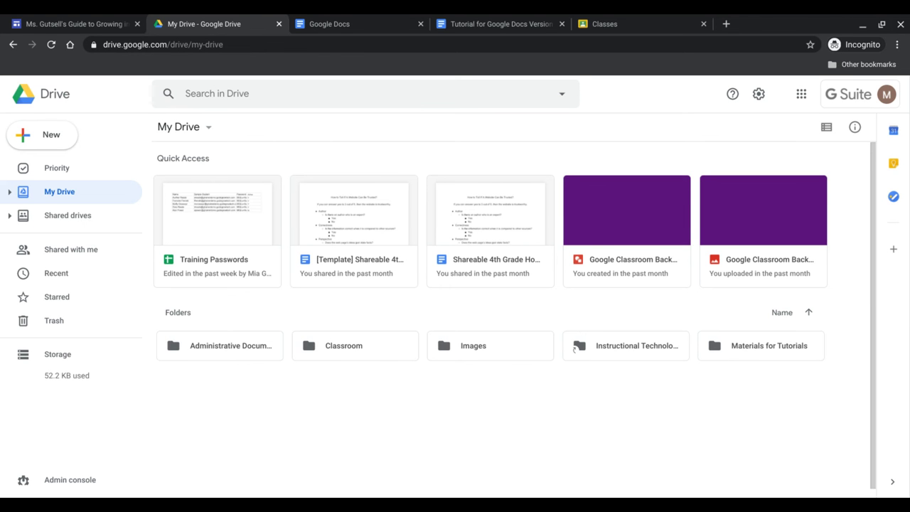
click(420, 24)
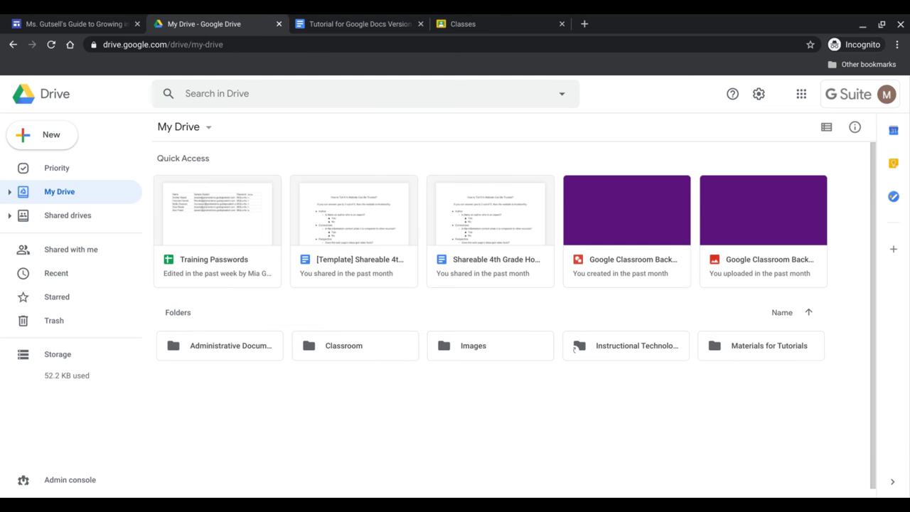
double_click(723, 356)
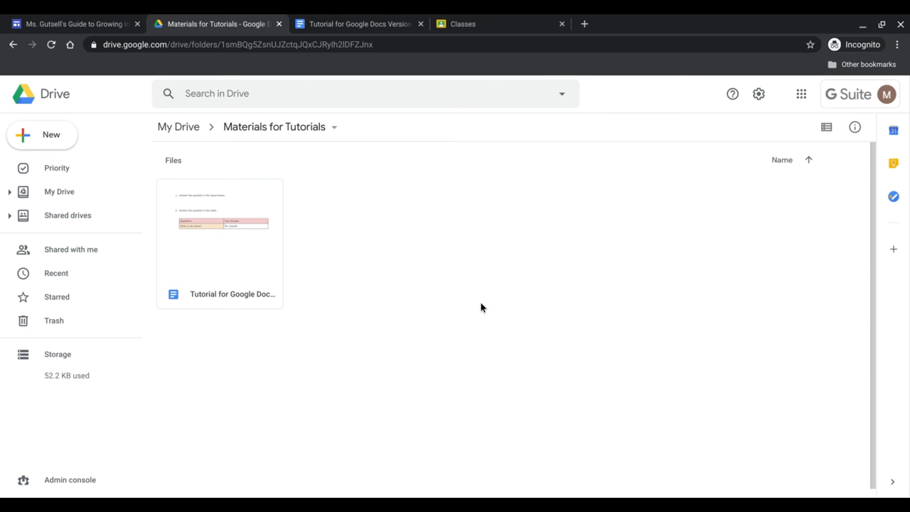
- View the existing Version 1 tutorial document, and create a blank Google Docs document in the "Materials for Tutorials" folder
click(349, 28)
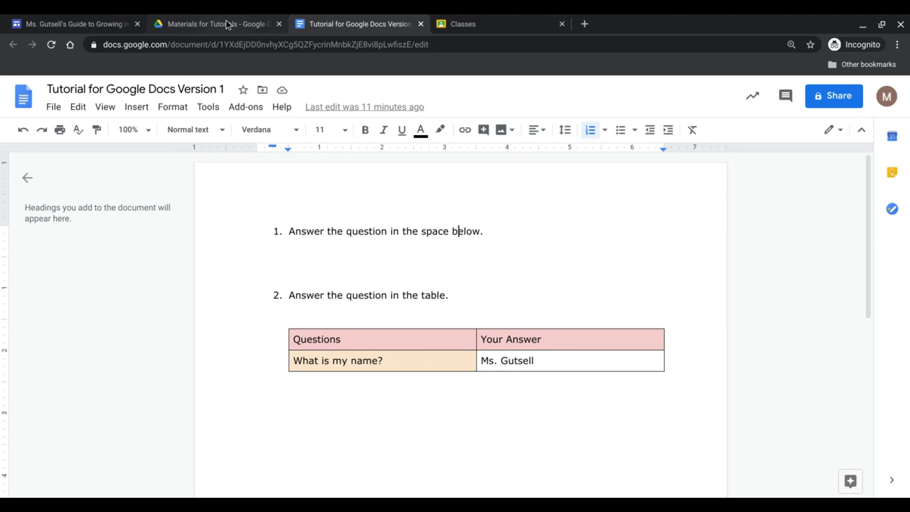
click(228, 25)
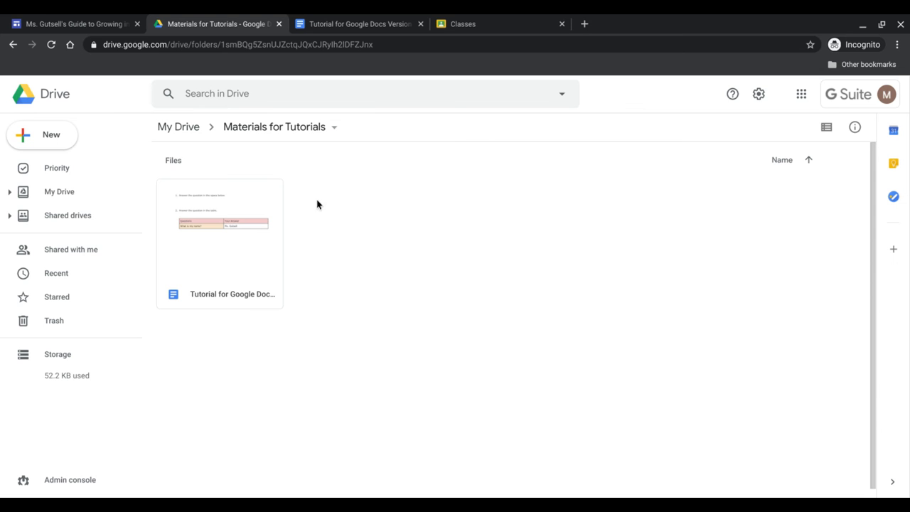
click(64, 142)
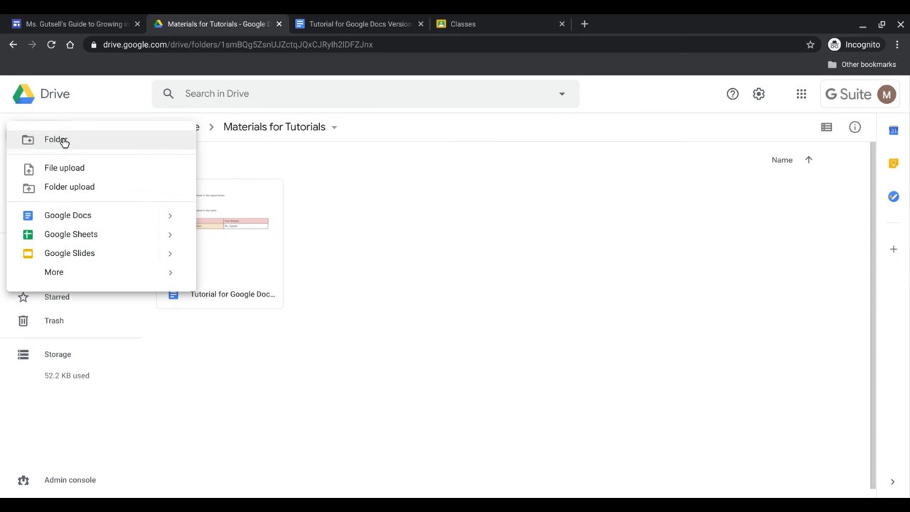
click(92, 224)
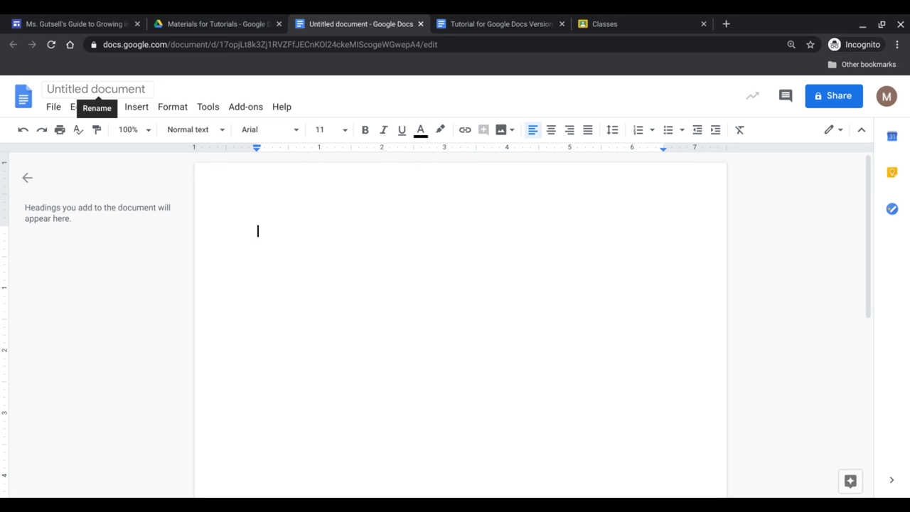
- Name the document "Tutorial for Google Docs Version 2" and return to the document body
click(123, 92)
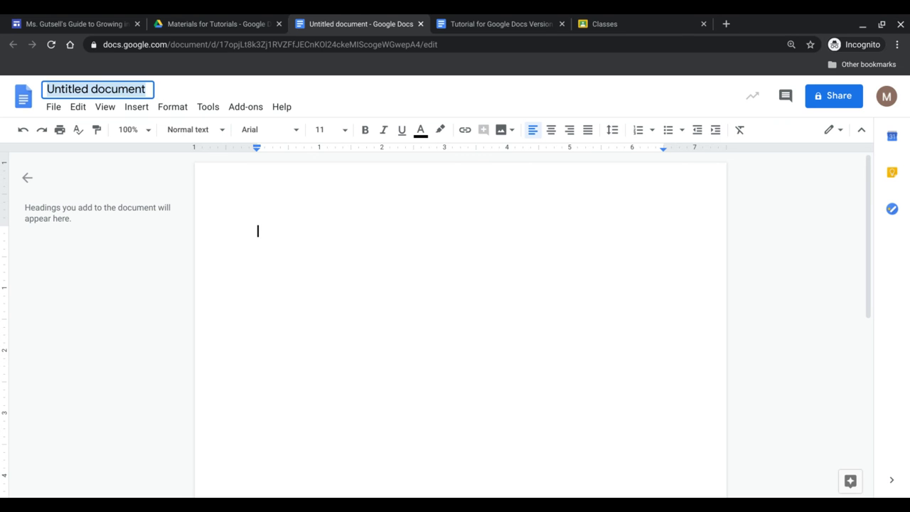
text(Tuto)
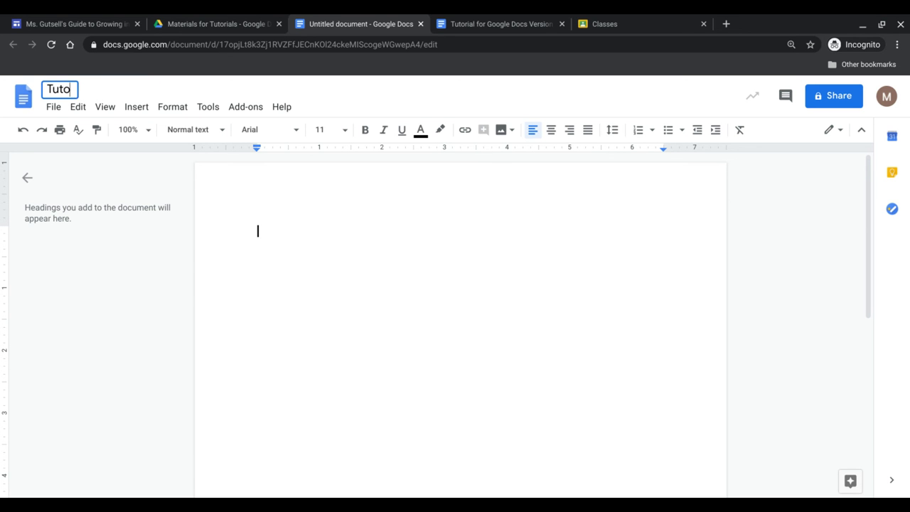
text(rial for Googl)
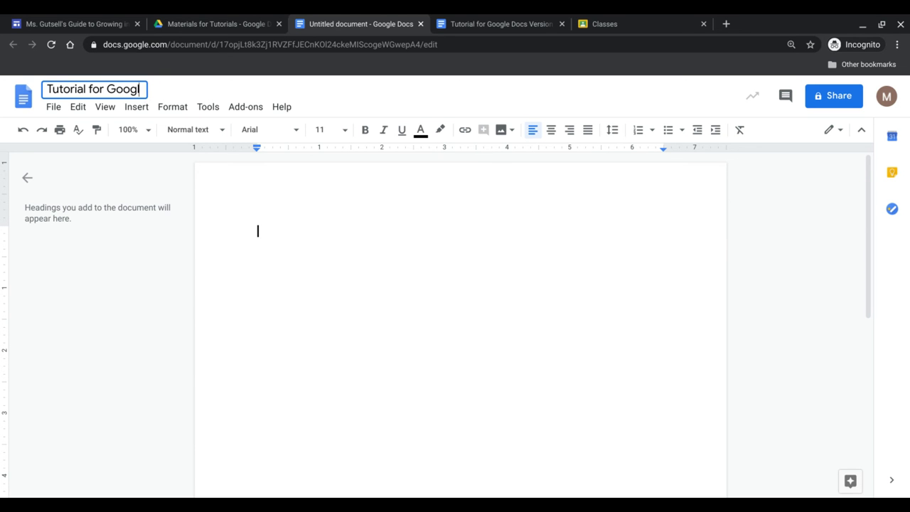
text(e Docs Vers)
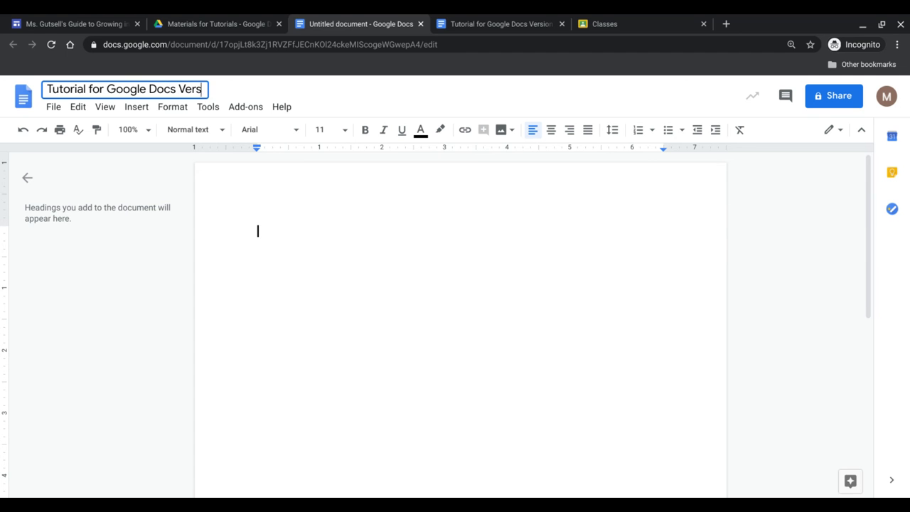
text(ion 2)
click(303, 229)
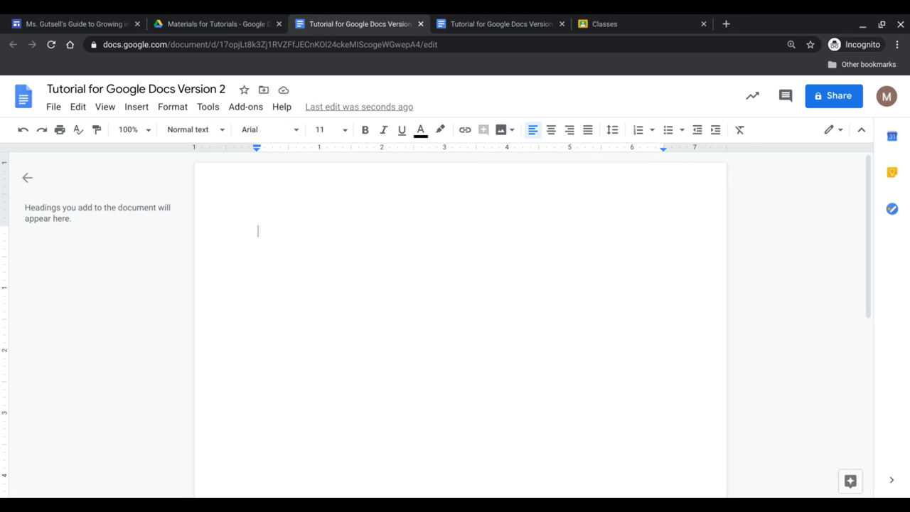
- Set the text font to Verdana and the font size to 12
click(295, 138)
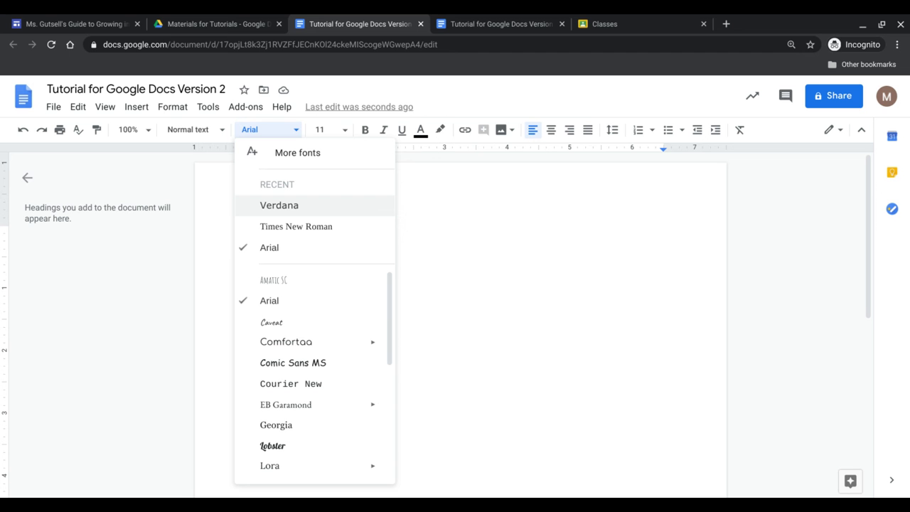
click(361, 213)
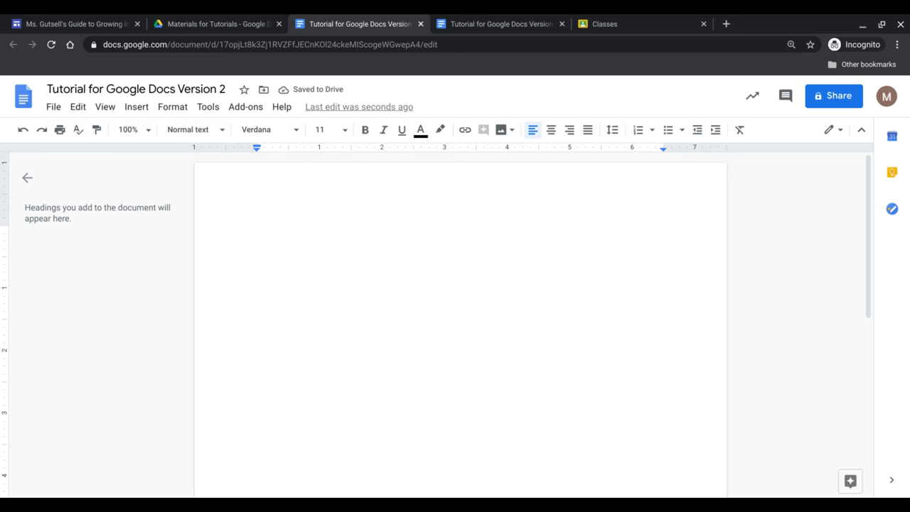
click(325, 130)
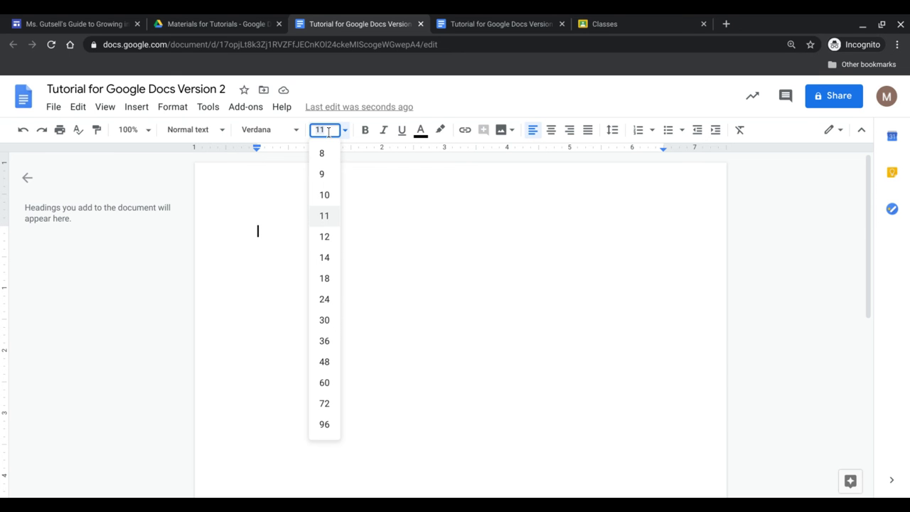
click(326, 236)
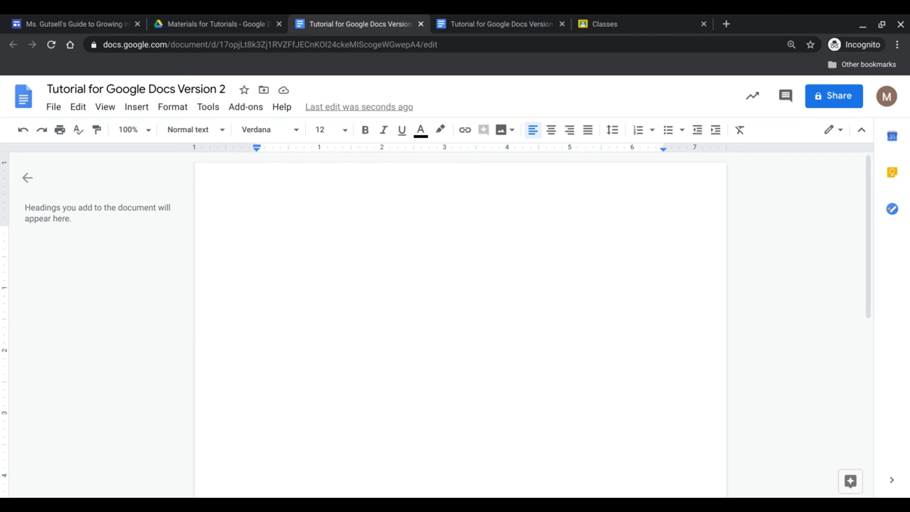
- Start a numbered list with the item "Answer the question in the space below." and add a second item
text(1.)
text(Answe)
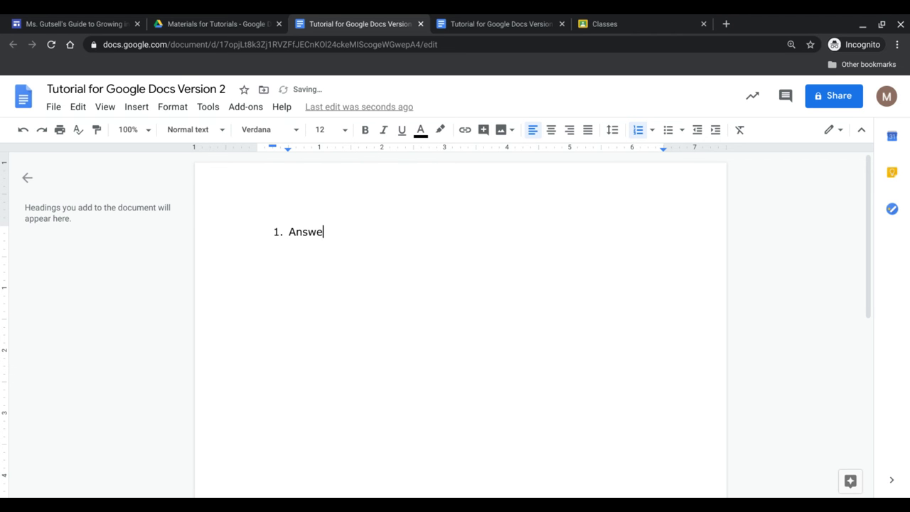
text(r the question in t)
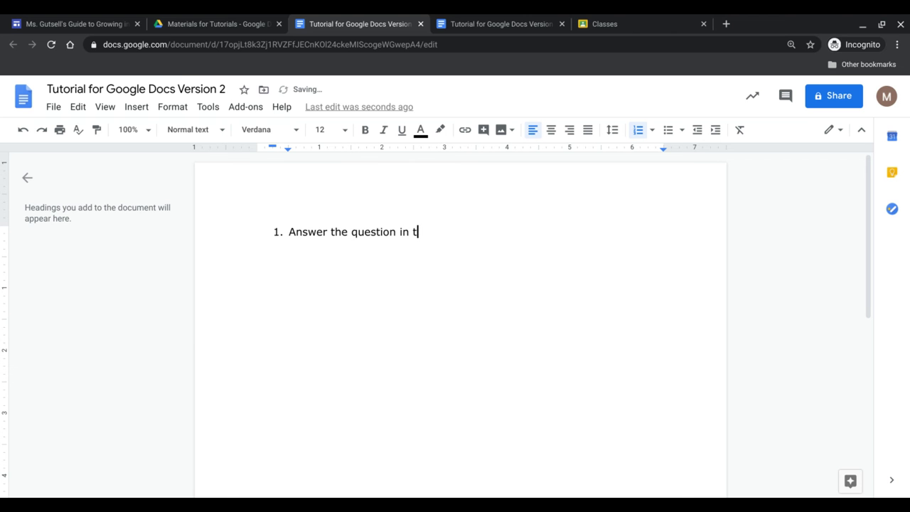
text(he space below.)
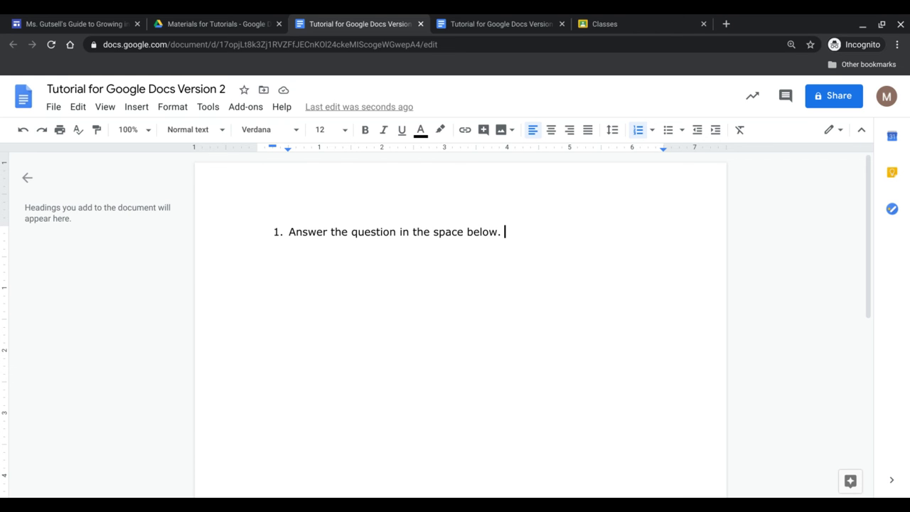
key(Return)
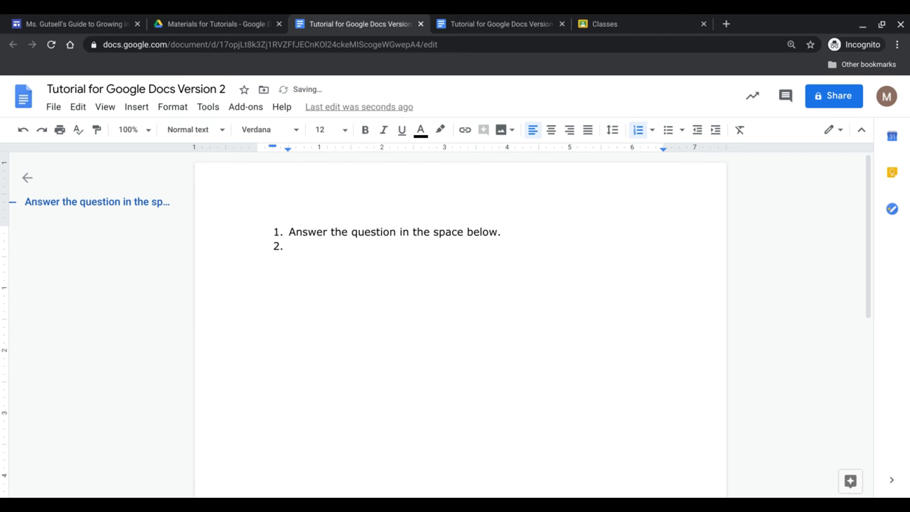
- Increase the line and paragraph spacing at the first numbered item
click(508, 232)
click(616, 137)
click(641, 214)
click(613, 130)
click(654, 264)
- Write "Answer the question in the space below." as the second numbered item
click(481, 262)
text(Answer the )
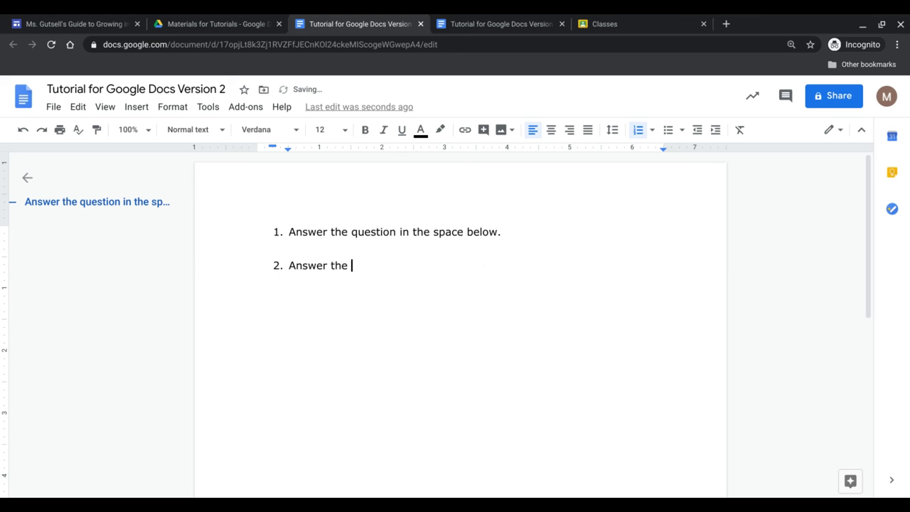
text(question in the )
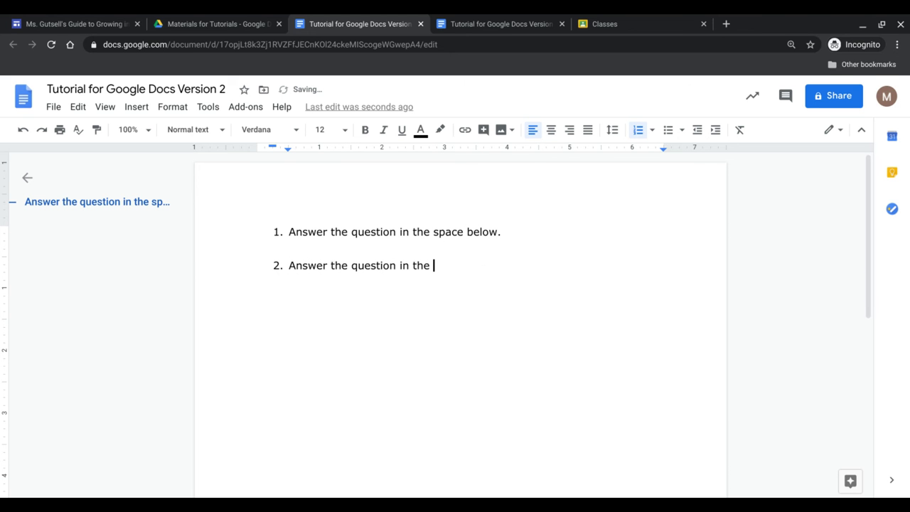
text(space below.)
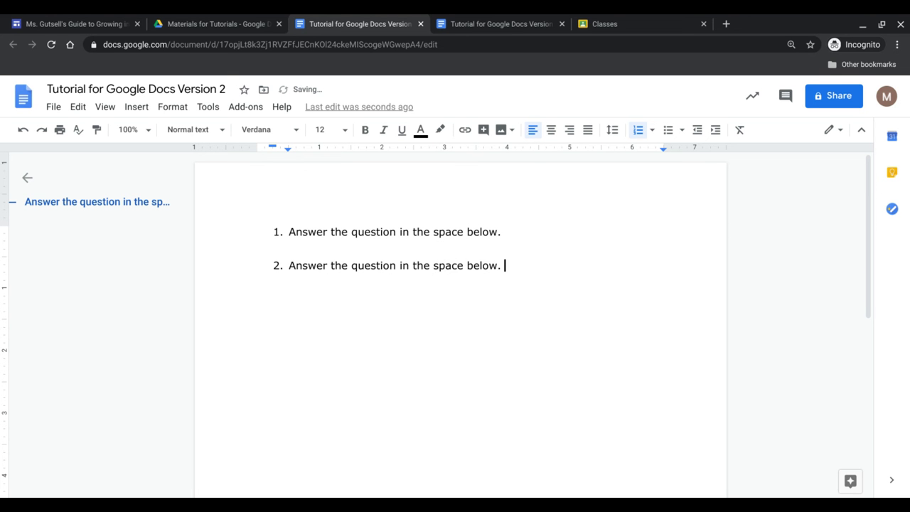
- Add a blank, unnumbered answer line between the first and second list items
click(530, 236)
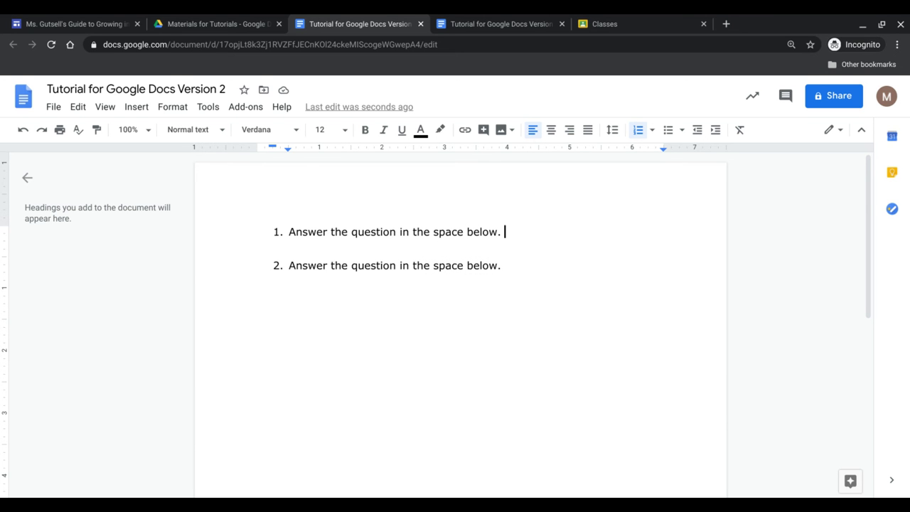
key(Return)
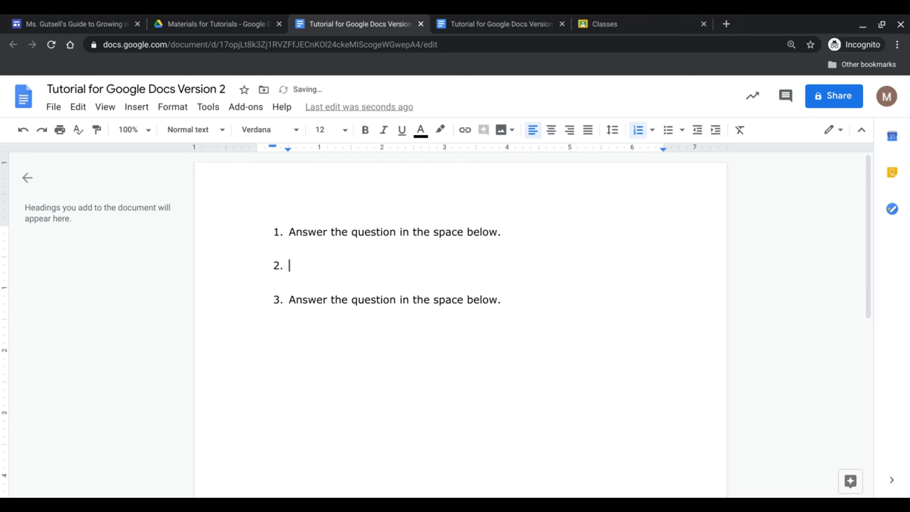
key(BackSpace)
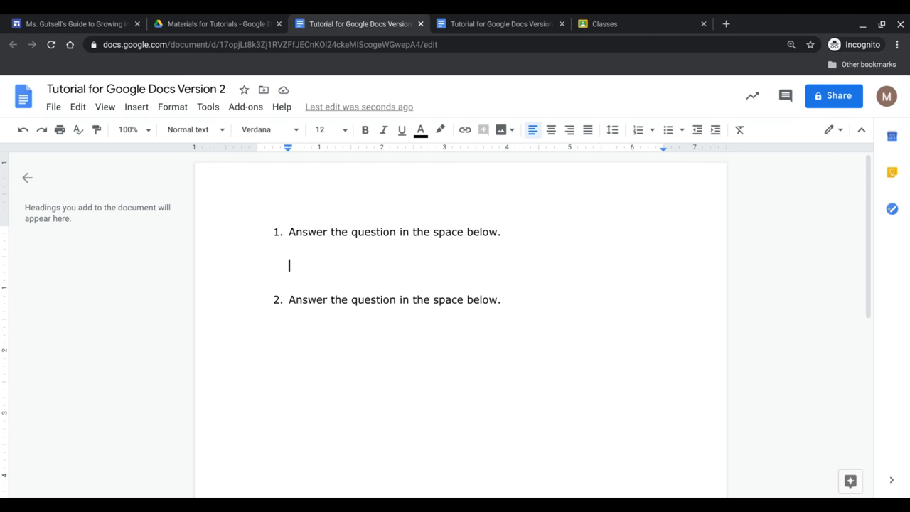
- Insert a 2 x 2 table on an unnumbered line below the second list item
click(544, 309)
key(Return)
key(Return)
click(137, 108)
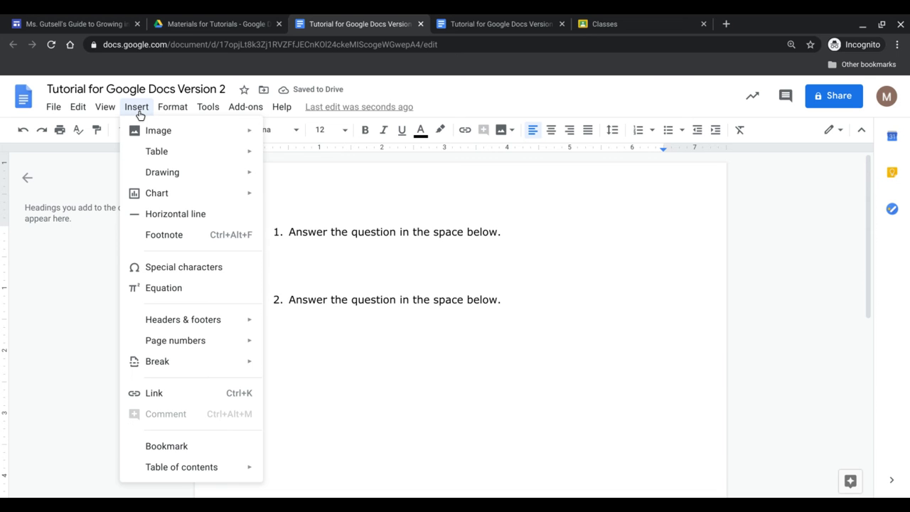
mouse_move(166, 158)
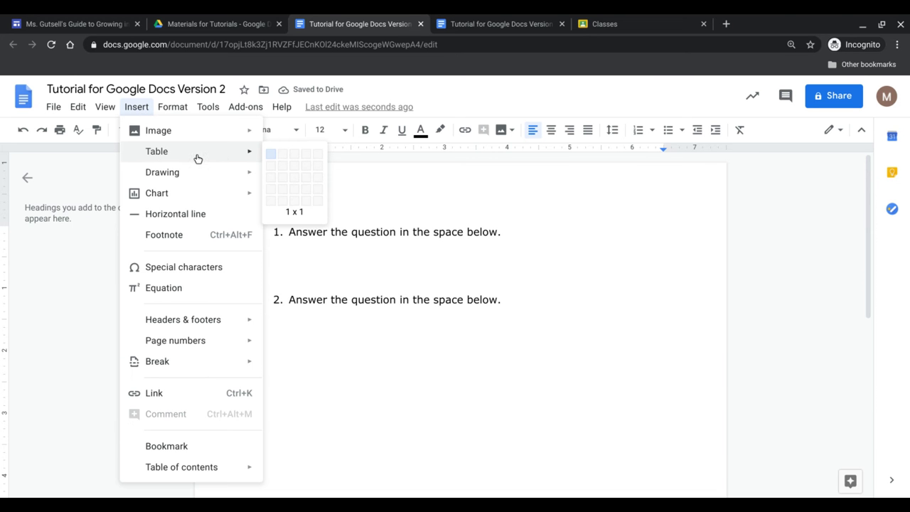
click(286, 171)
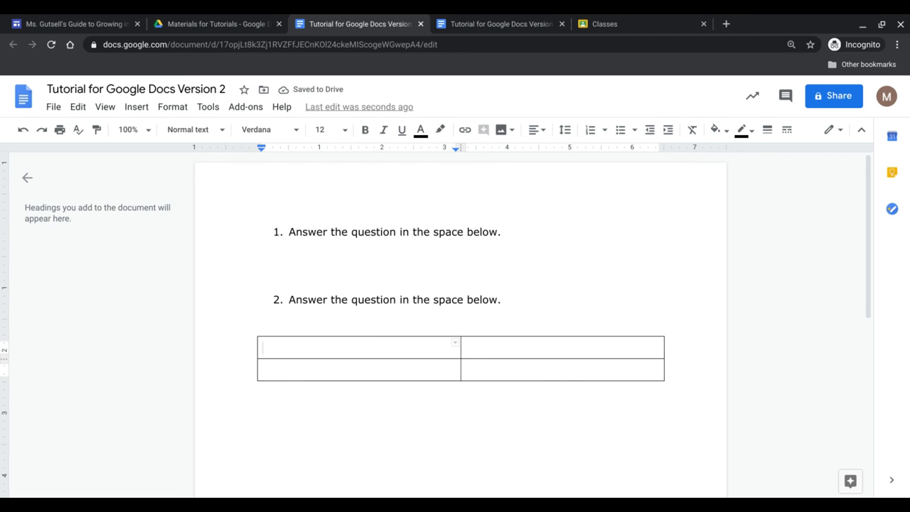
- Enter the table headings "Question" and "Your Answer", and write "What is my name?" in the cell under "Question"
text(Question)
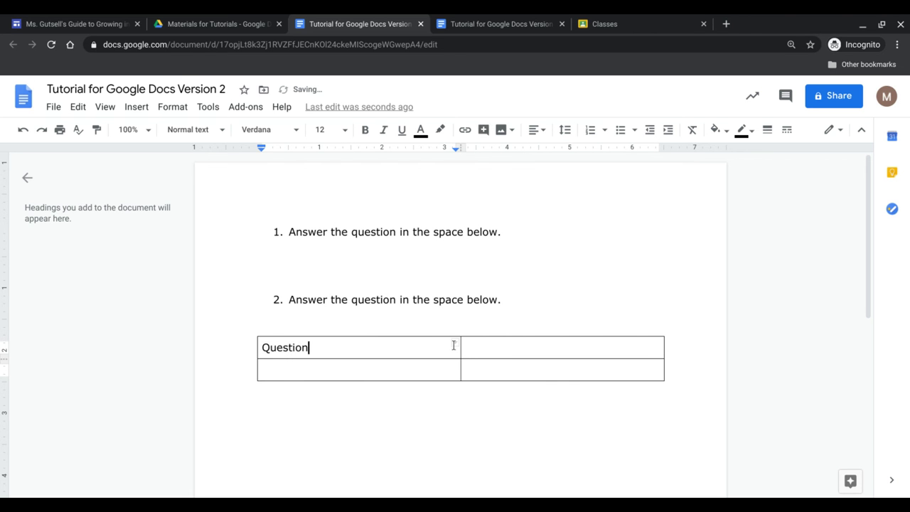
click(497, 345)
text(Your Answer)
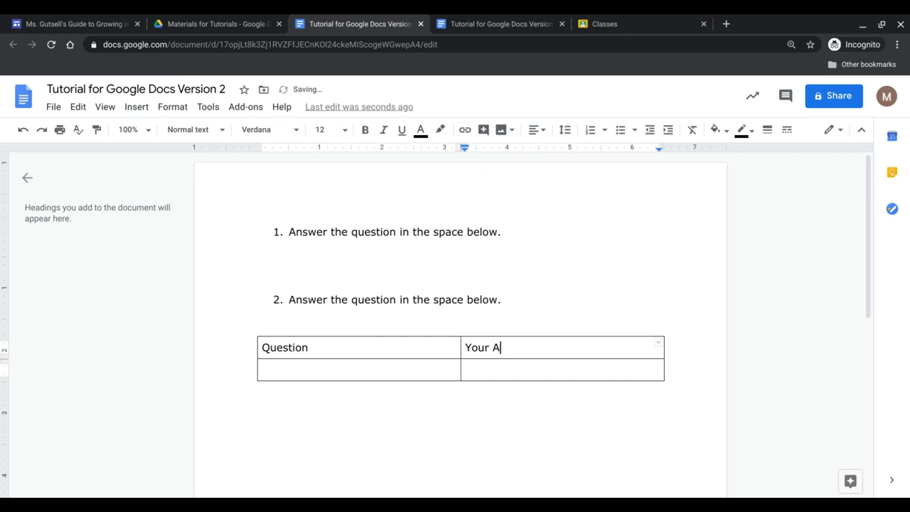
click(408, 374)
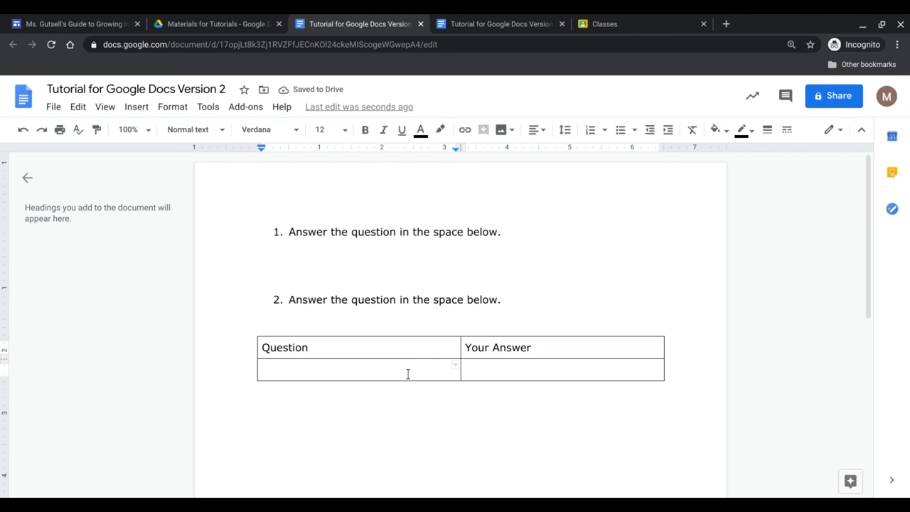
text(What is my )
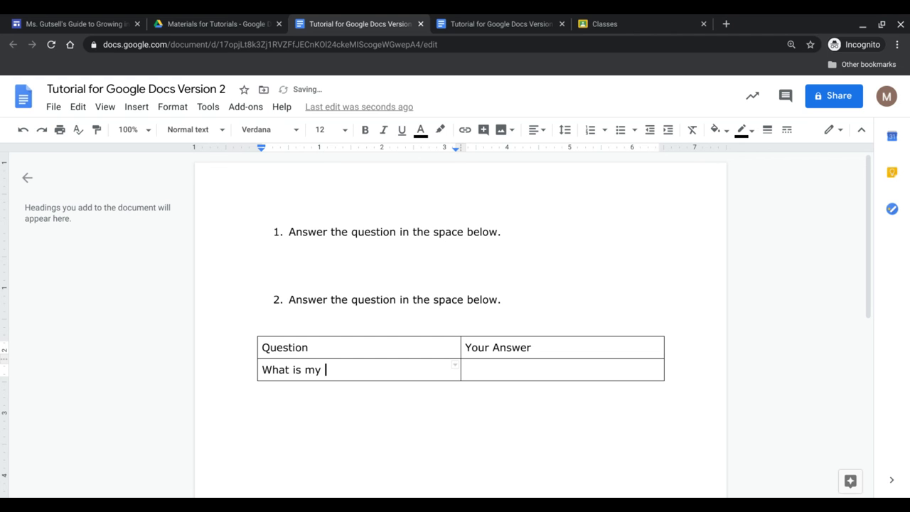
text(name?)
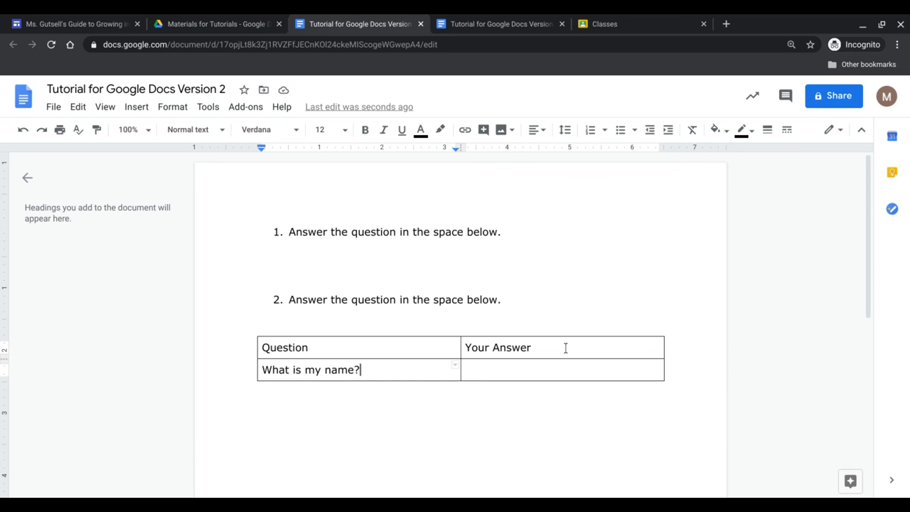
- Give both cells of the table's heading row a light red background color through the table properties
drag(557, 347, 432, 347)
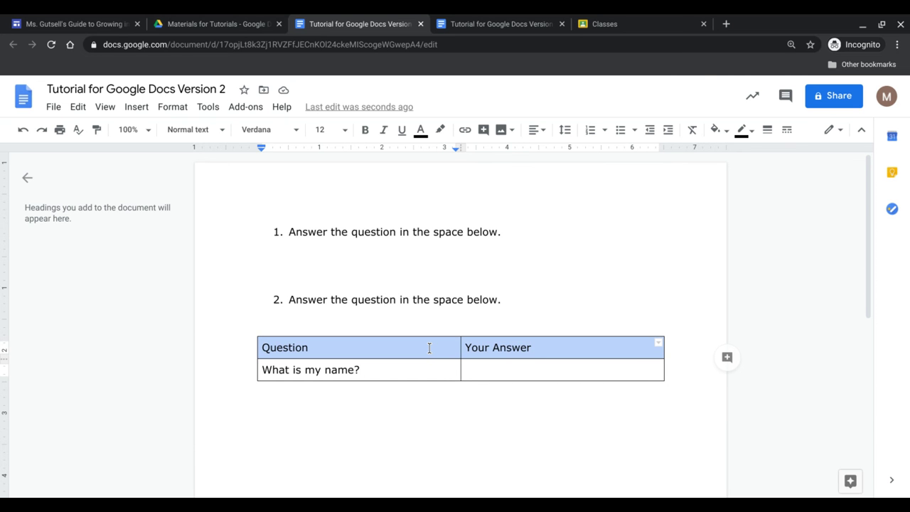
right_click(429, 348)
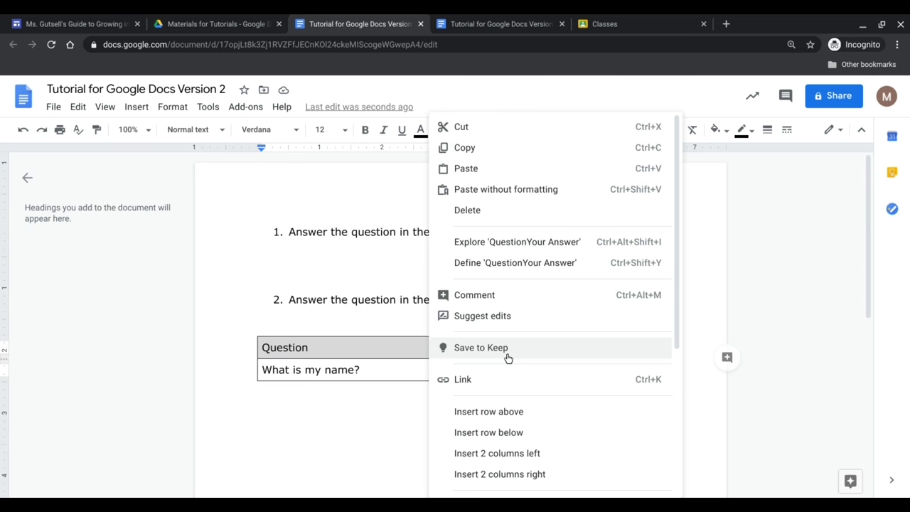
scroll(508, 355, down, 3)
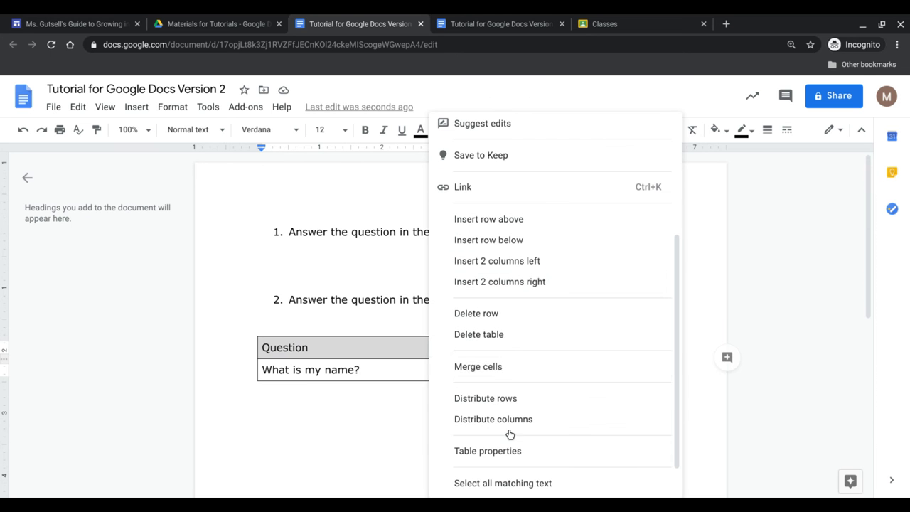
click(507, 449)
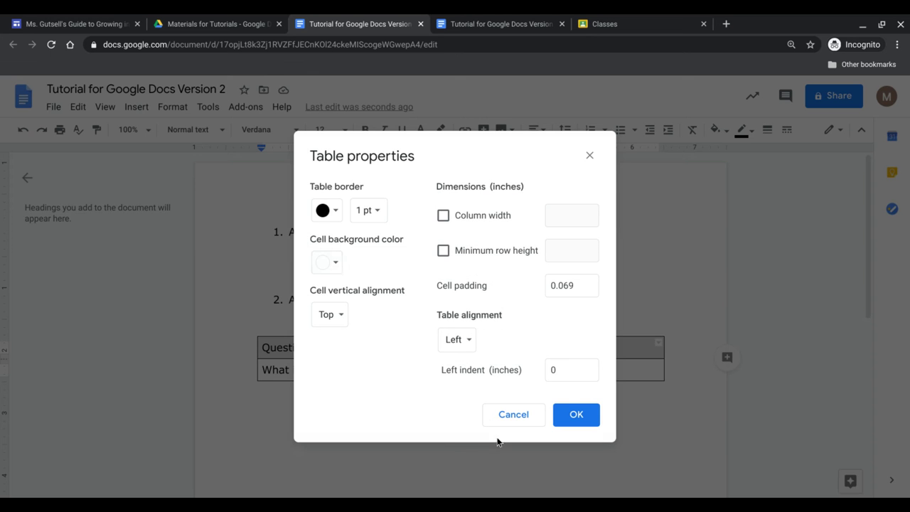
click(334, 264)
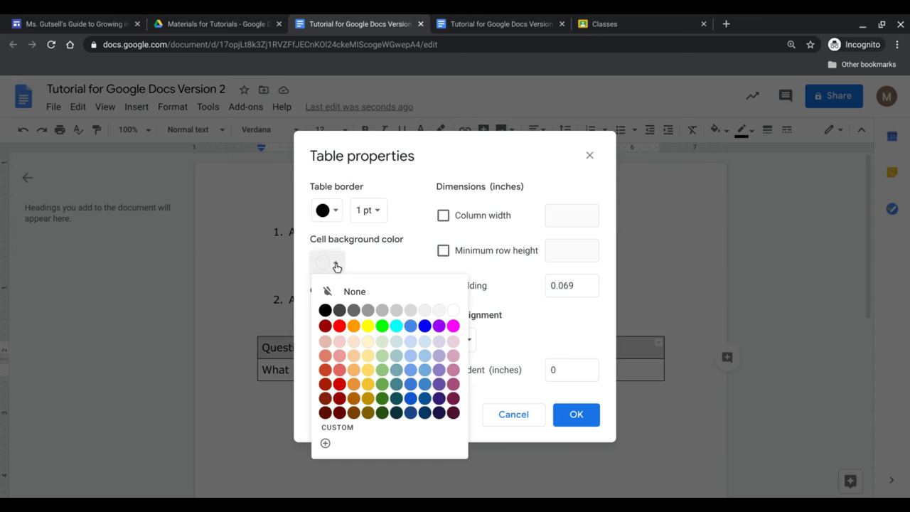
click(341, 343)
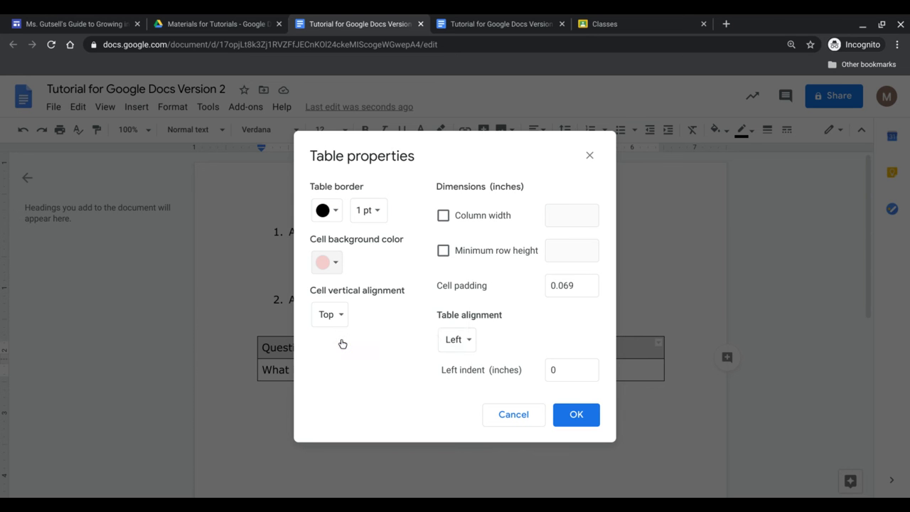
click(576, 415)
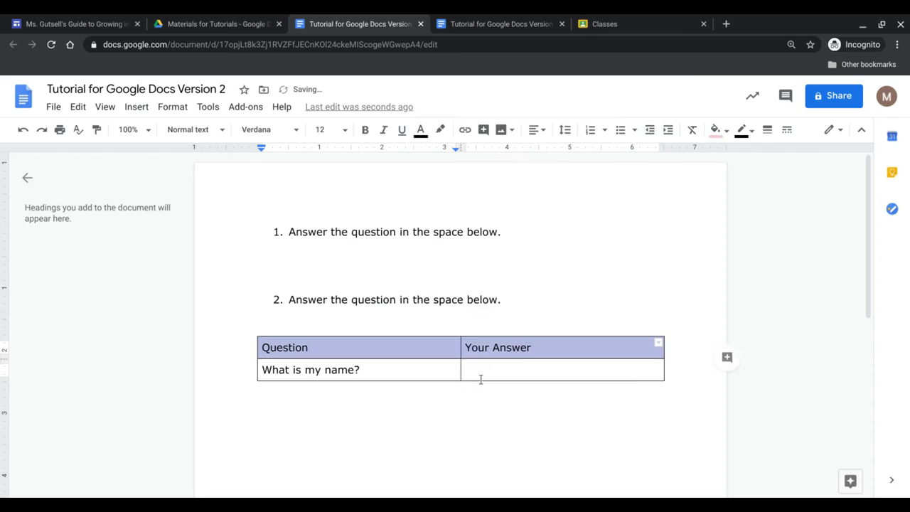
- Give the "What is my name?" cell a light orange background color through the table properties
right_click(406, 369)
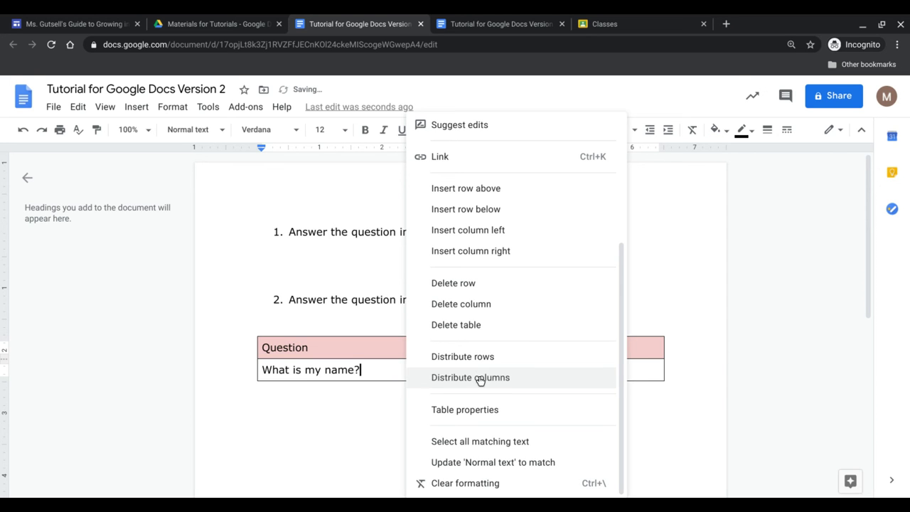
click(473, 410)
click(333, 262)
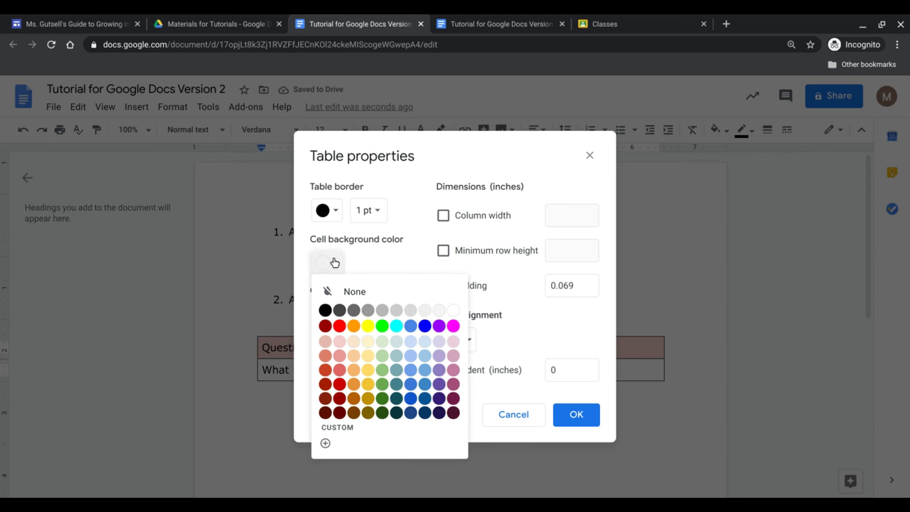
click(359, 344)
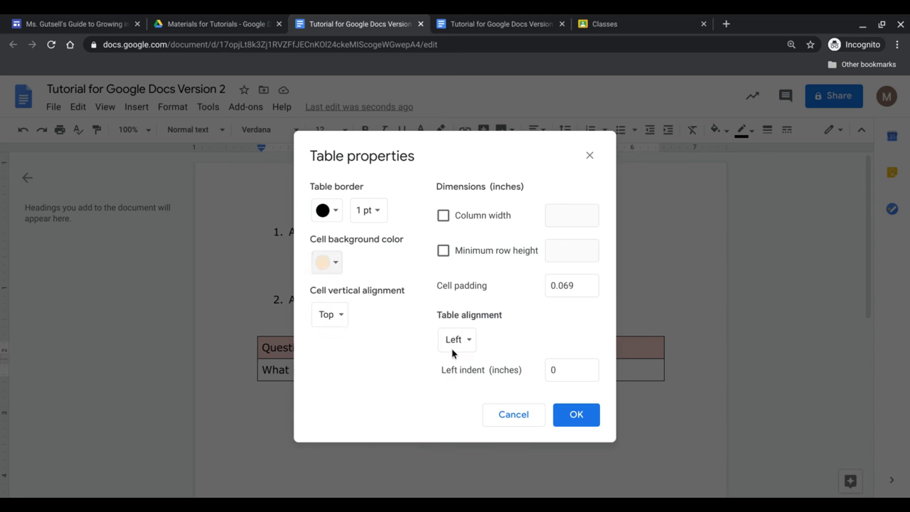
click(575, 419)
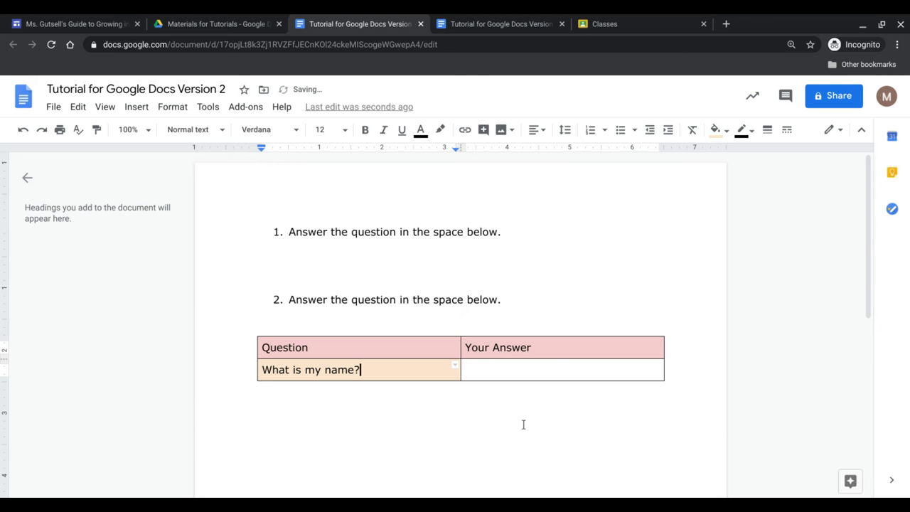
click(564, 374)
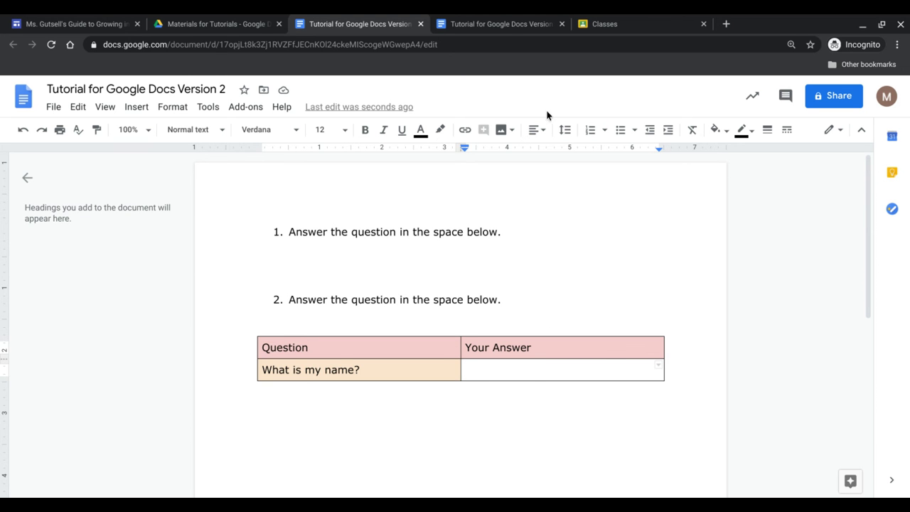
- Switch to Google Classroom and start a new assignment in the classwork of the Guide to Growing in Tech class
click(501, 24)
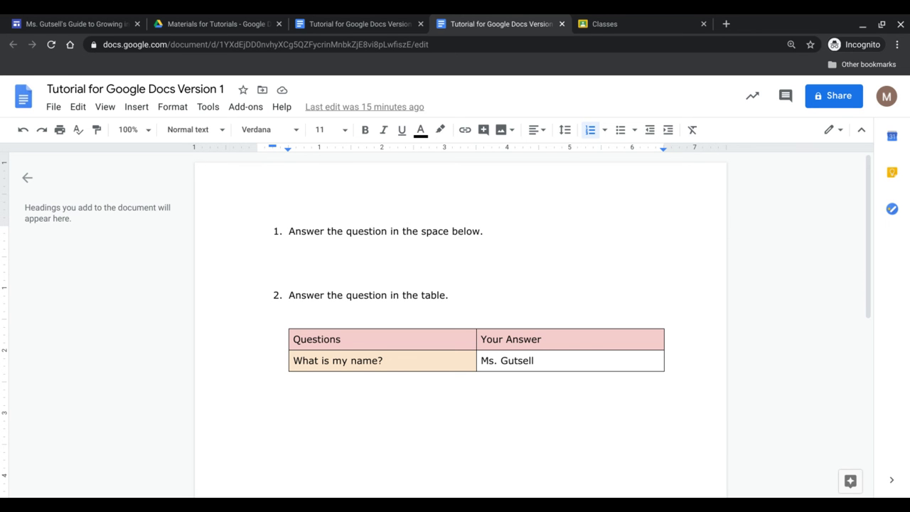
click(613, 25)
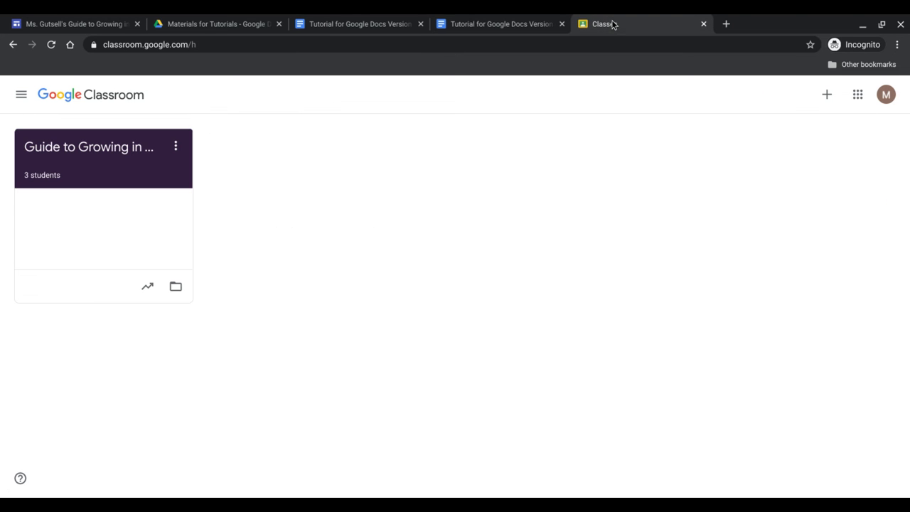
click(118, 152)
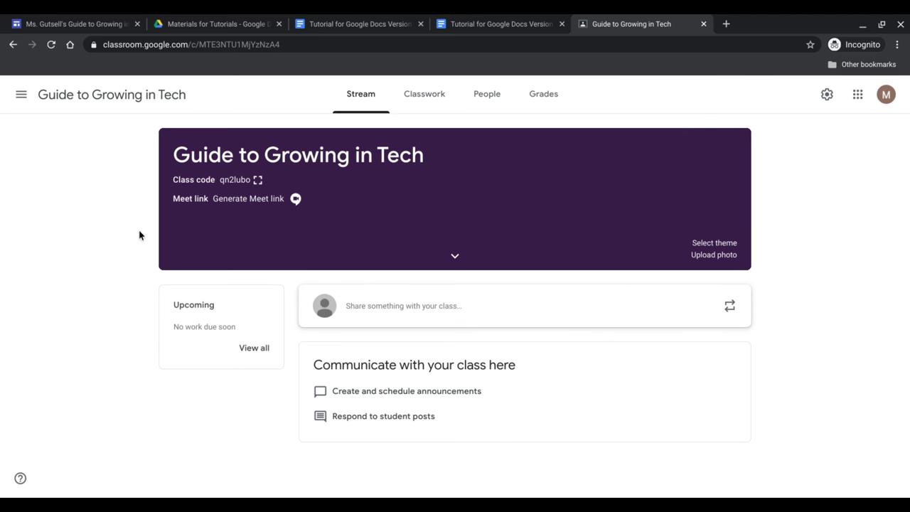
click(435, 95)
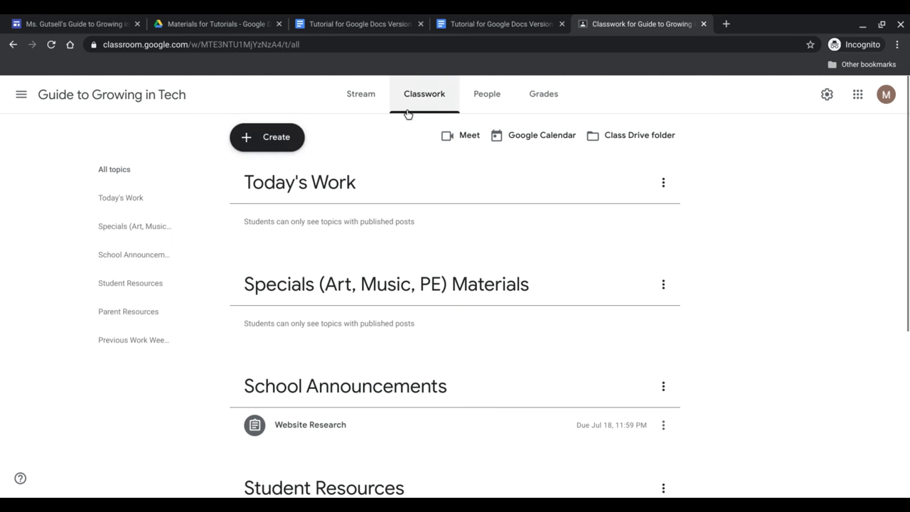
click(290, 139)
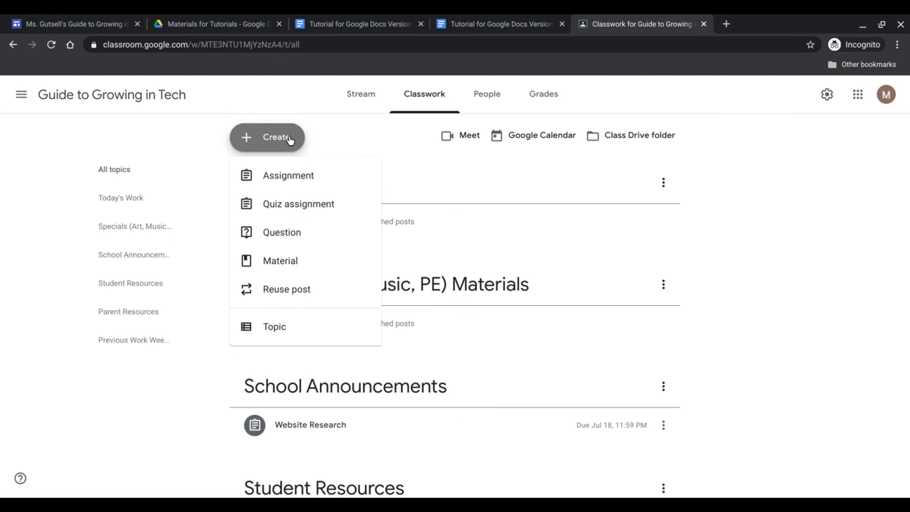
click(290, 171)
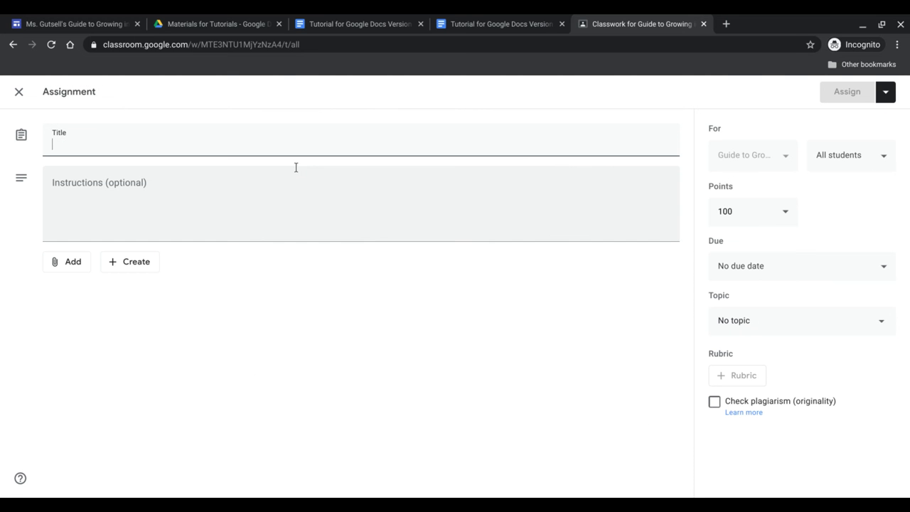
- Attach Tutorial for Google Docs Version 1 and Version 2 from Google Drive, and remove Version 2 from the assignment
click(68, 268)
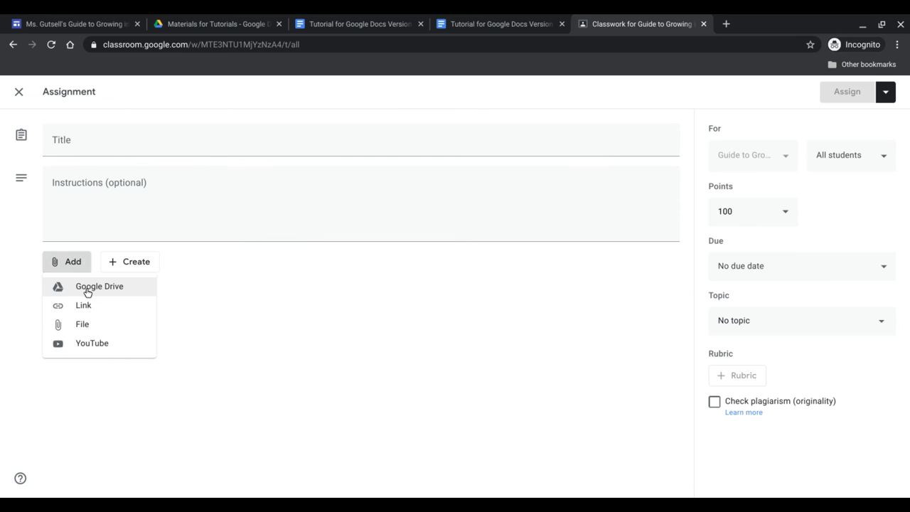
click(87, 288)
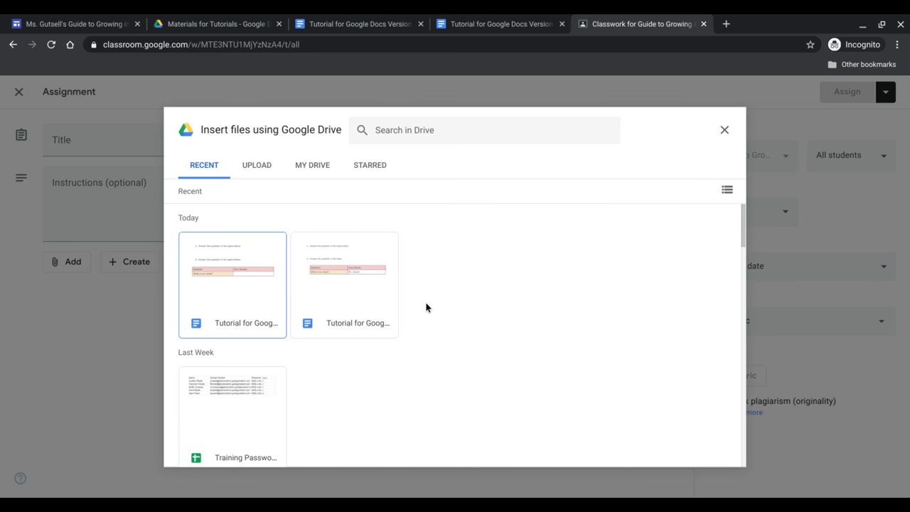
click(329, 277)
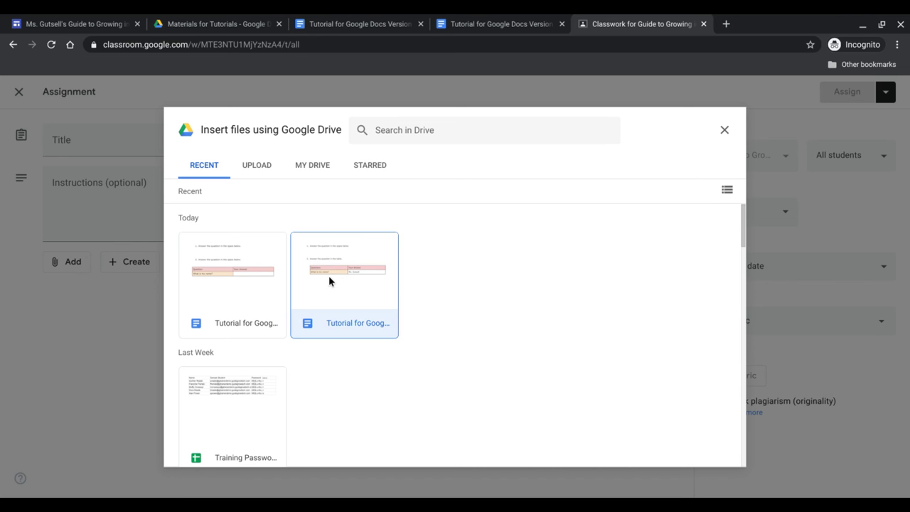
click(253, 271)
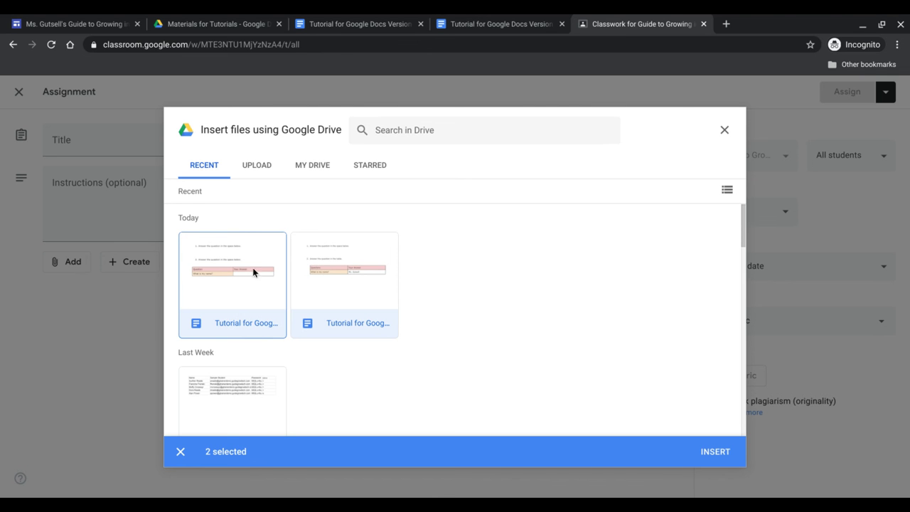
click(338, 277)
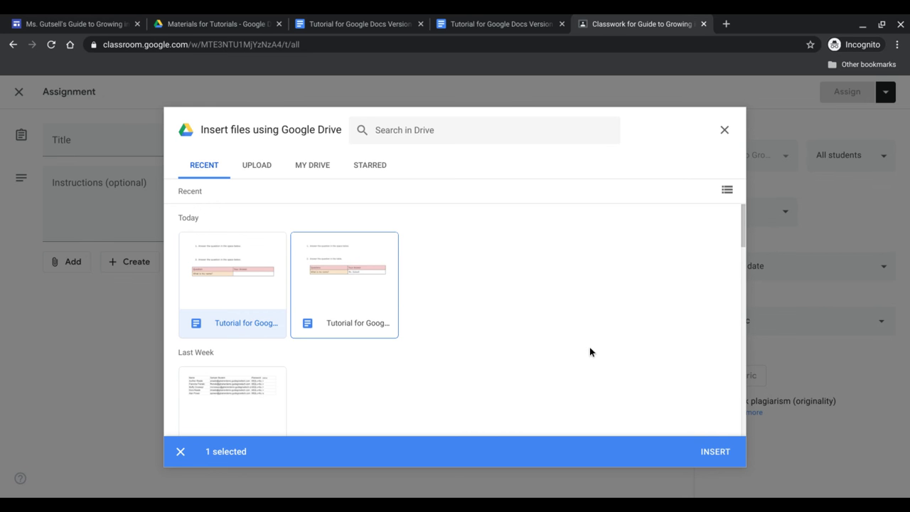
double_click(344, 284)
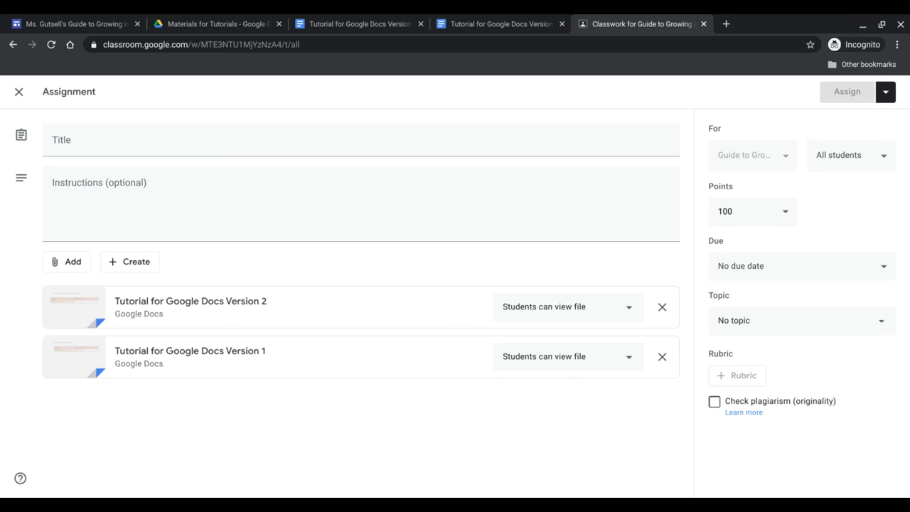
click(661, 308)
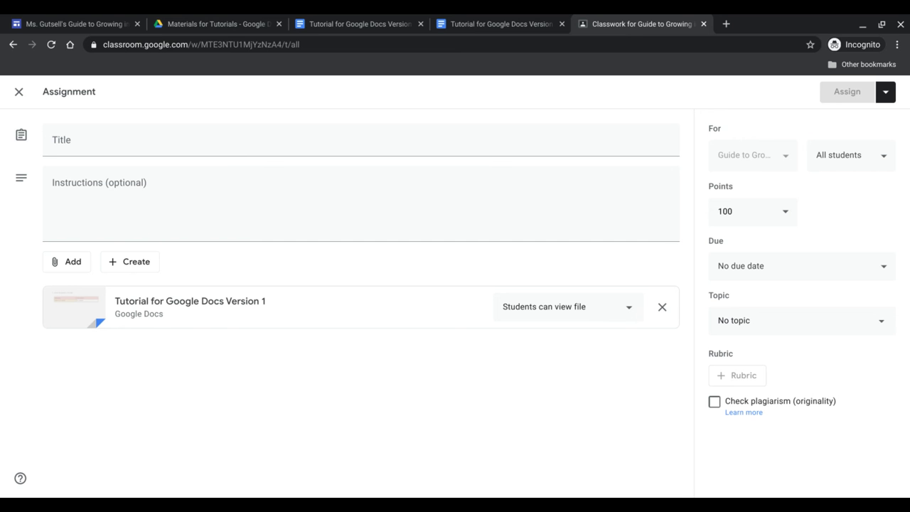
- Set the student access for the attached Tutorial for Google Docs Version 1 to "Students can edit file"
click(632, 315)
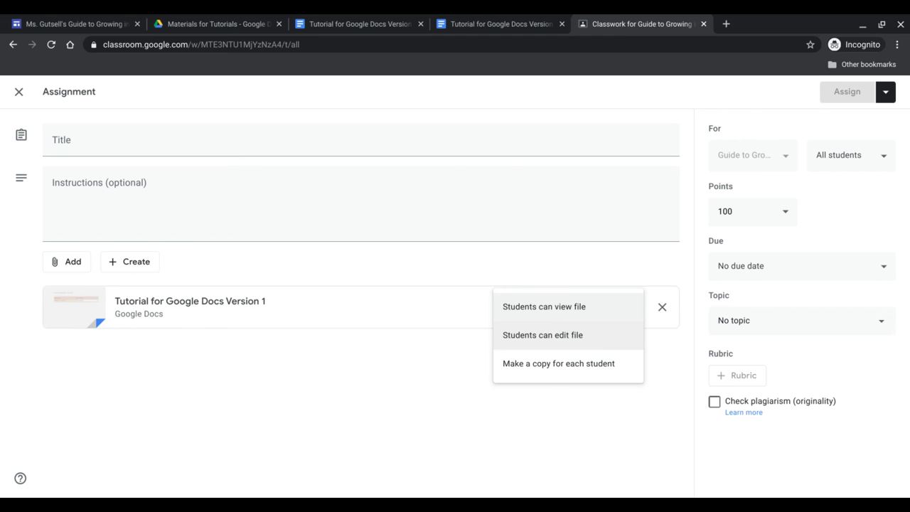
click(427, 360)
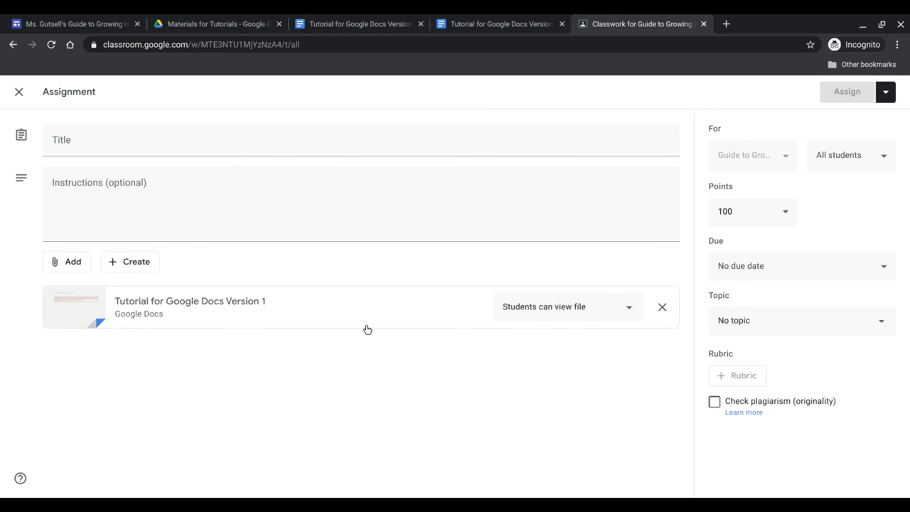
click(500, 22)
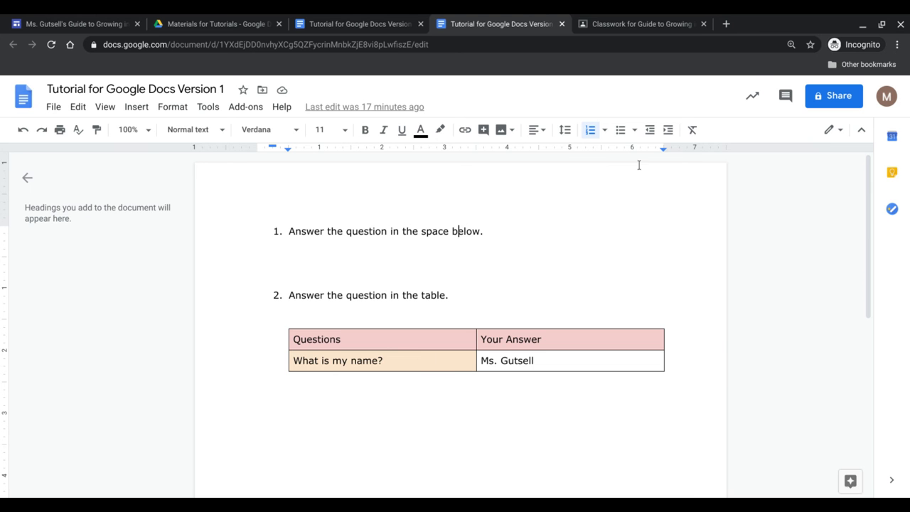
click(631, 25)
click(576, 307)
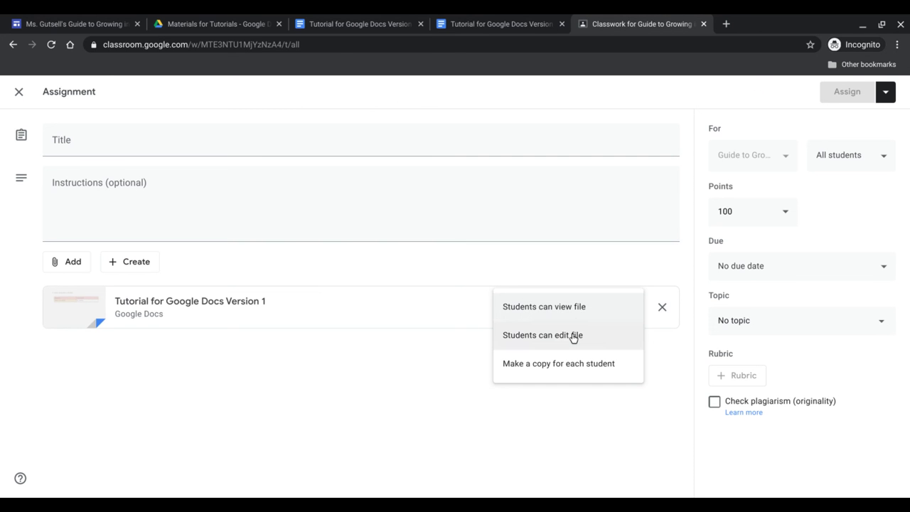
click(573, 337)
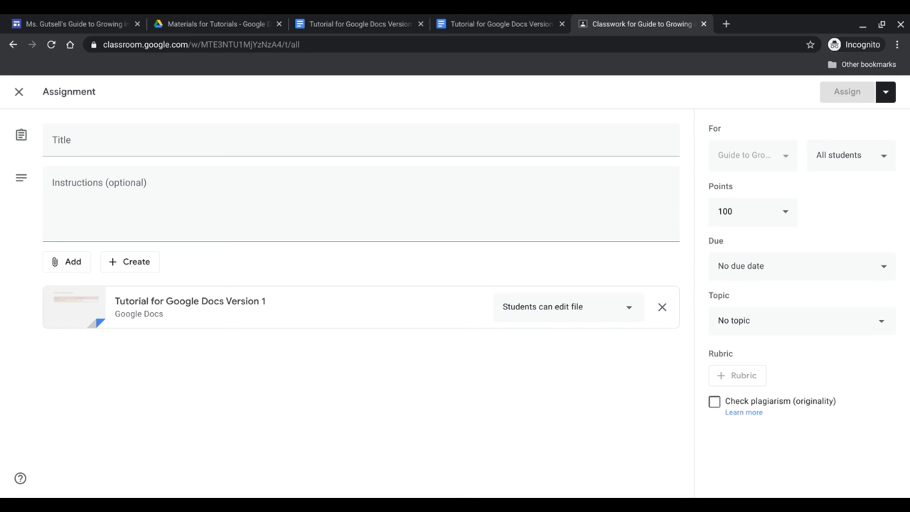
- Change the student access for the attached Tutorial for Google Docs Version 1 to "Make a copy for each student"
click(599, 321)
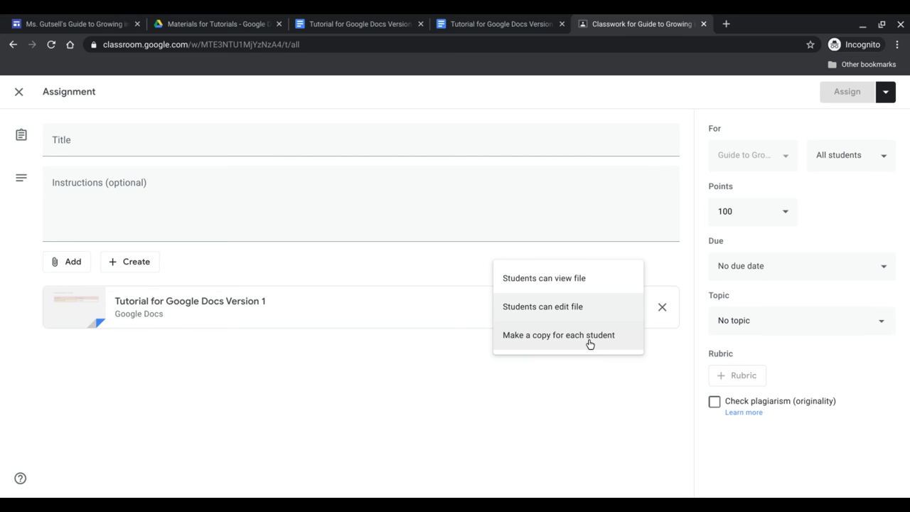
click(589, 339)
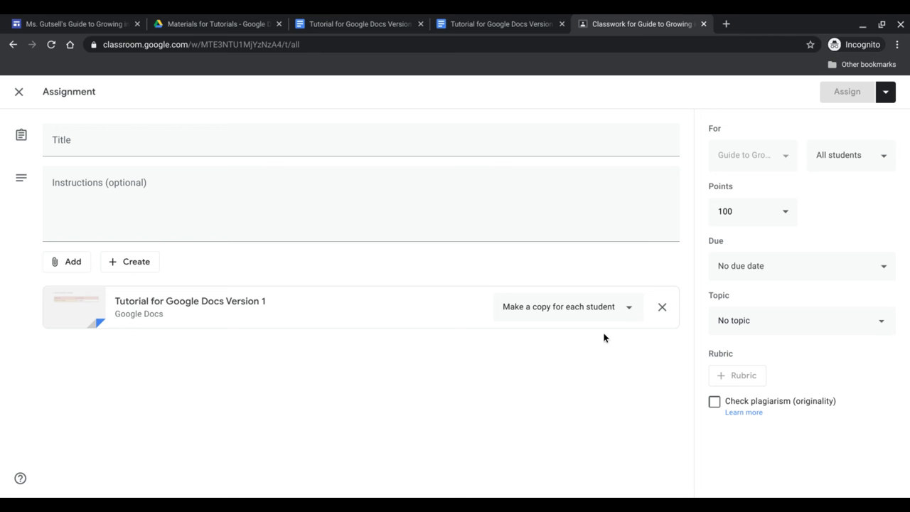
click(625, 317)
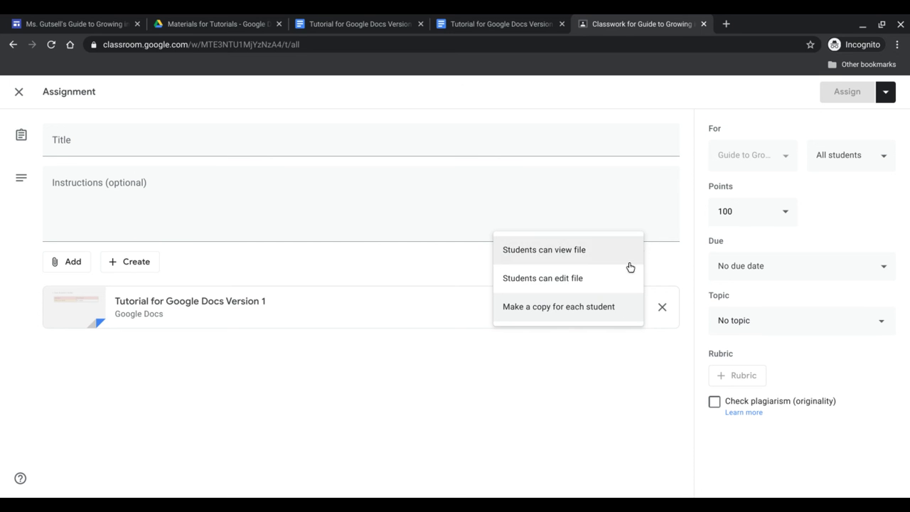
click(610, 401)
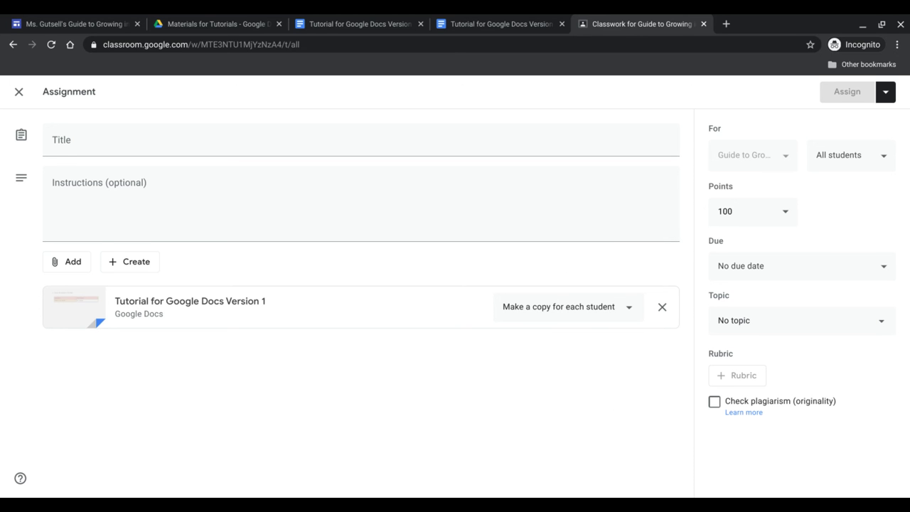
- Switch to the Materials for Tutorials folder in Google Drive and examine which file types can be created there
click(239, 21)
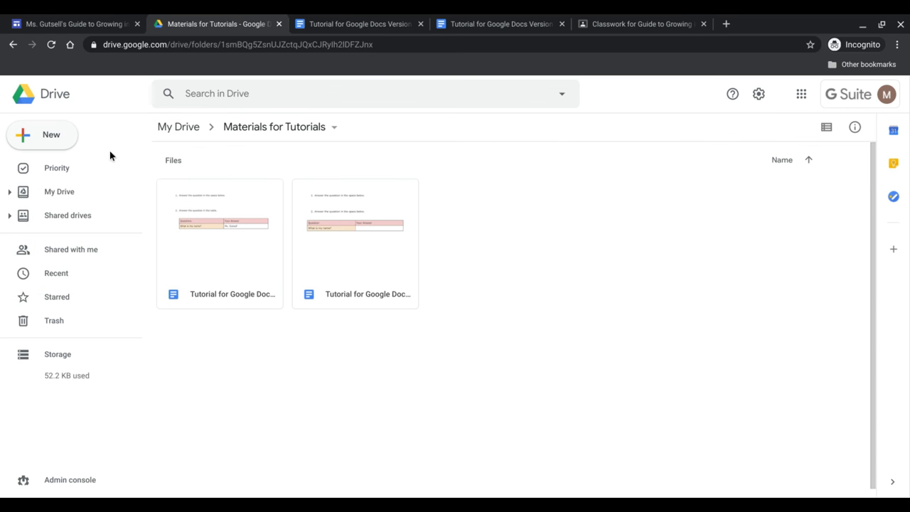
click(71, 135)
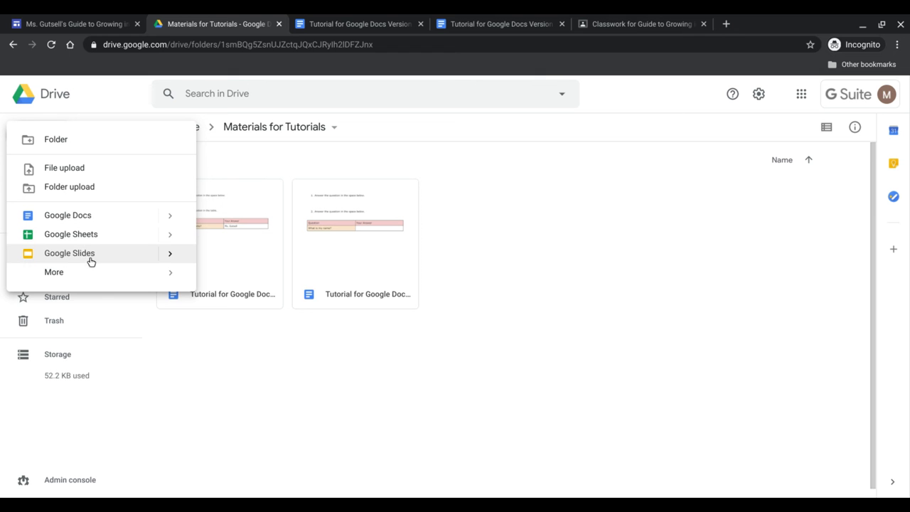
mouse_move(92, 273)
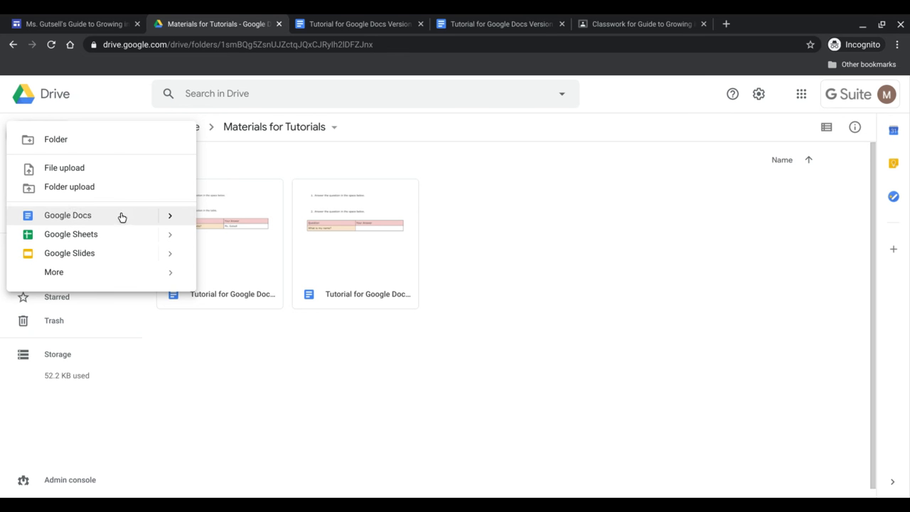
click(559, 207)
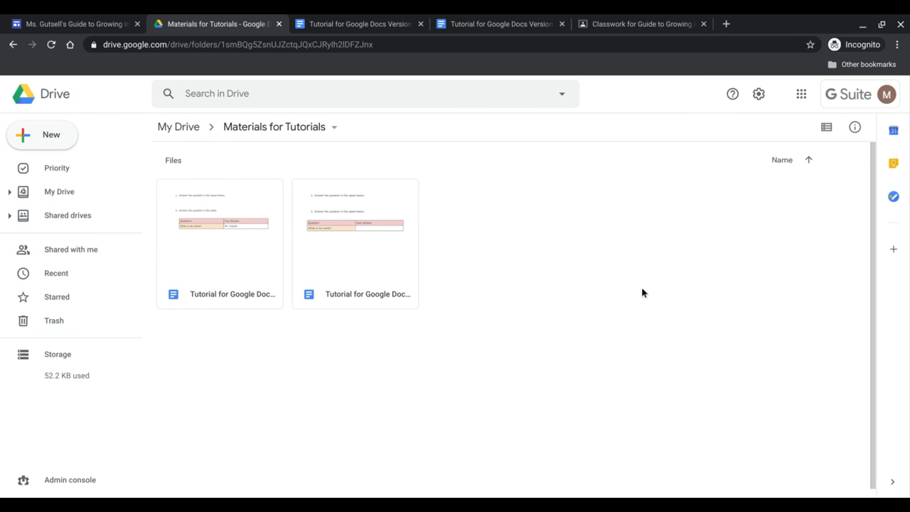